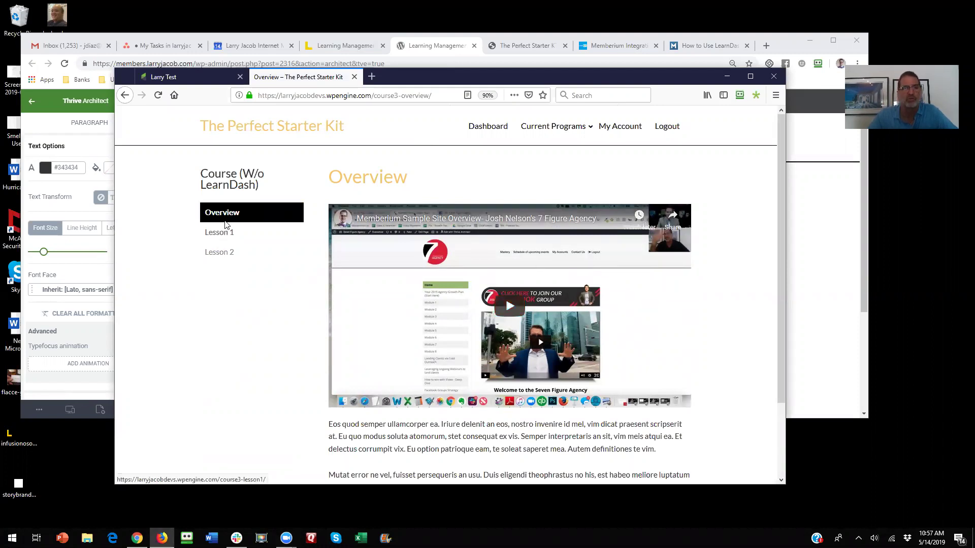
Browse Lesson 1 and Lesson 2 of the course without LearnDash, and return to its Overview page.
{"action": "left_click", "coordinate": [224, 234]}
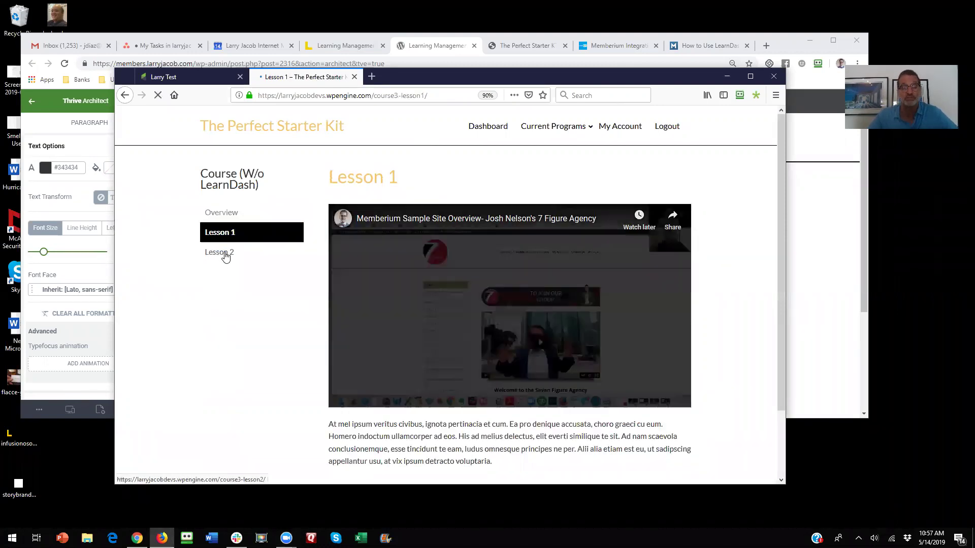
{"action": "left_click", "coordinate": [226, 257]}
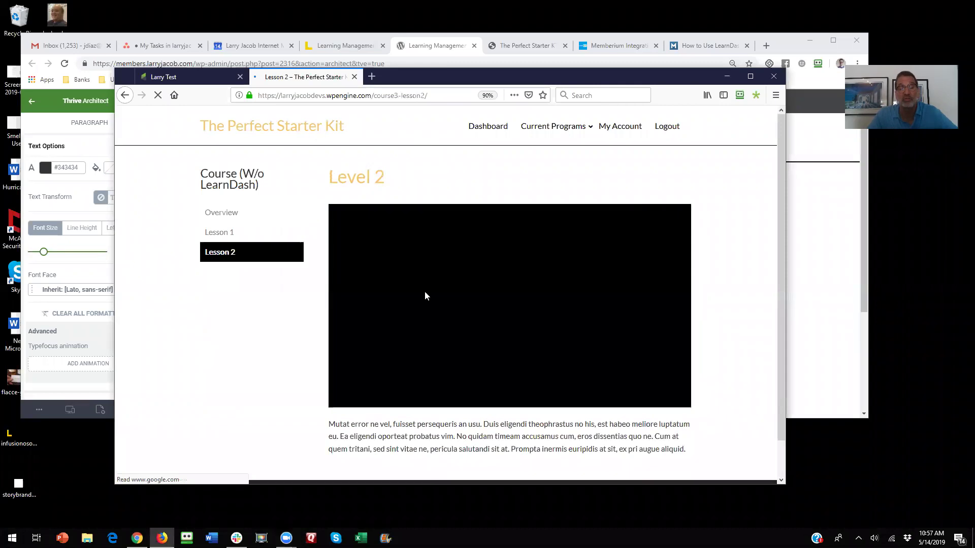
{"action": "left_click", "coordinate": [222, 215]}
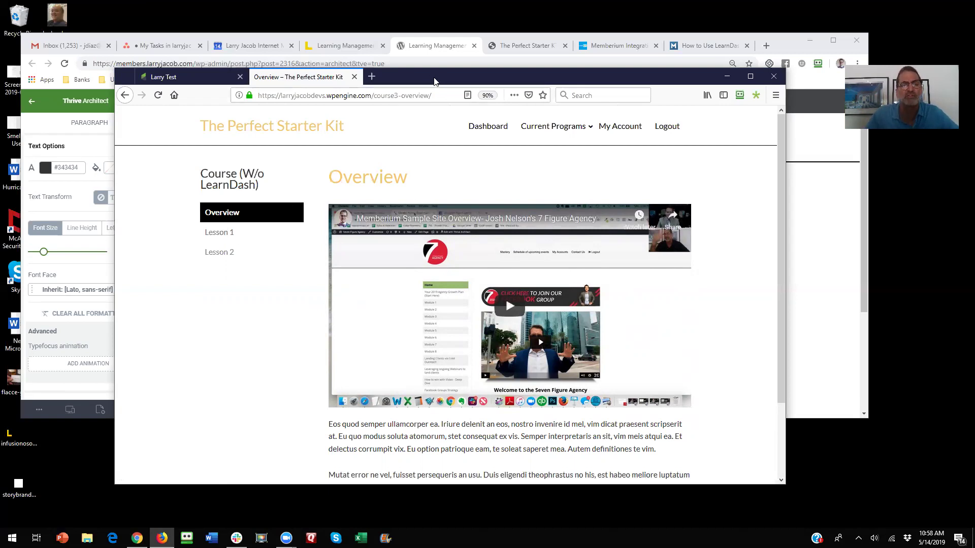
{"action": "left_click_drag", "start_coordinate": [431, 81], "coordinate": [456, 83]}
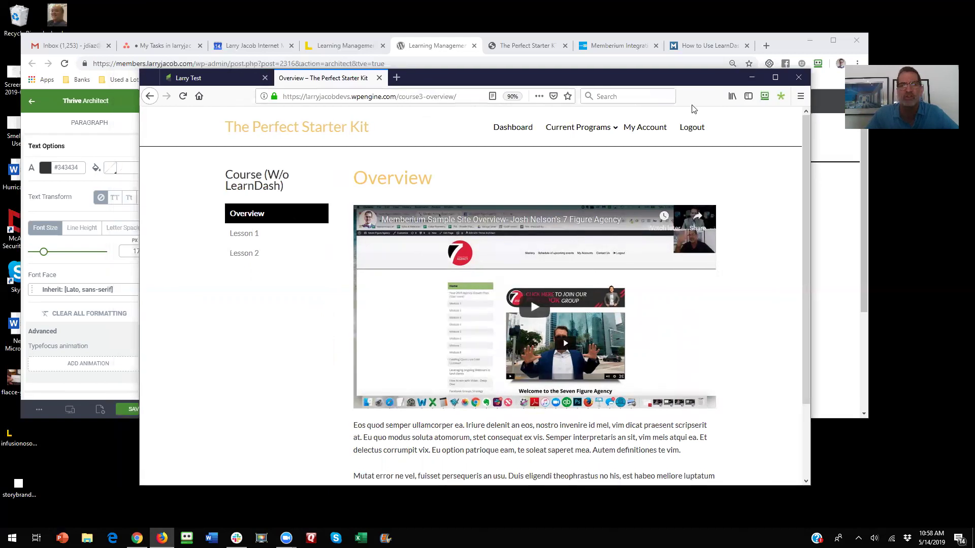
Switch to the Chrome window and open the WordPress admin dashboard of The Perfect Starter Kit site.
{"action": "left_click", "coordinate": [752, 78]}
{"action": "left_click", "coordinate": [528, 45]}
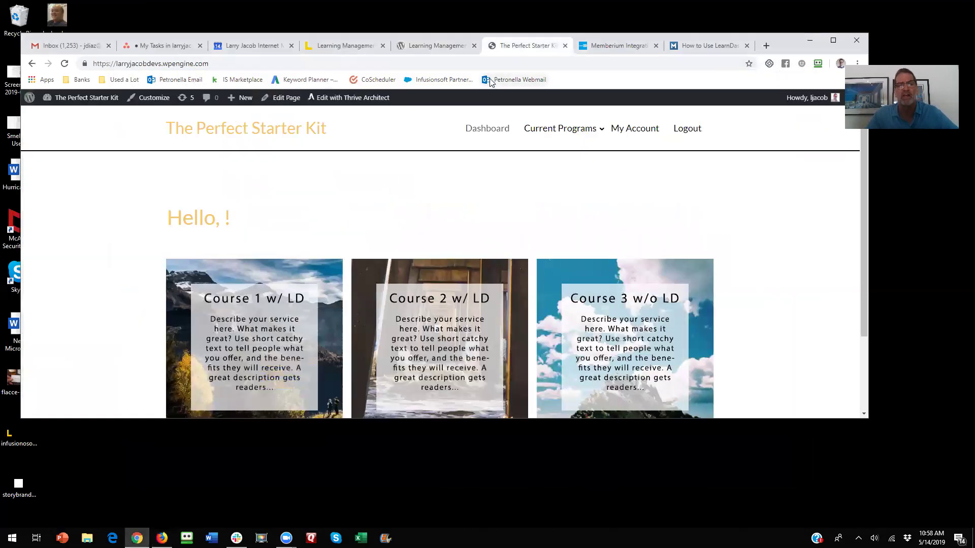
{"action": "mouse_move", "coordinate": [81, 98]}
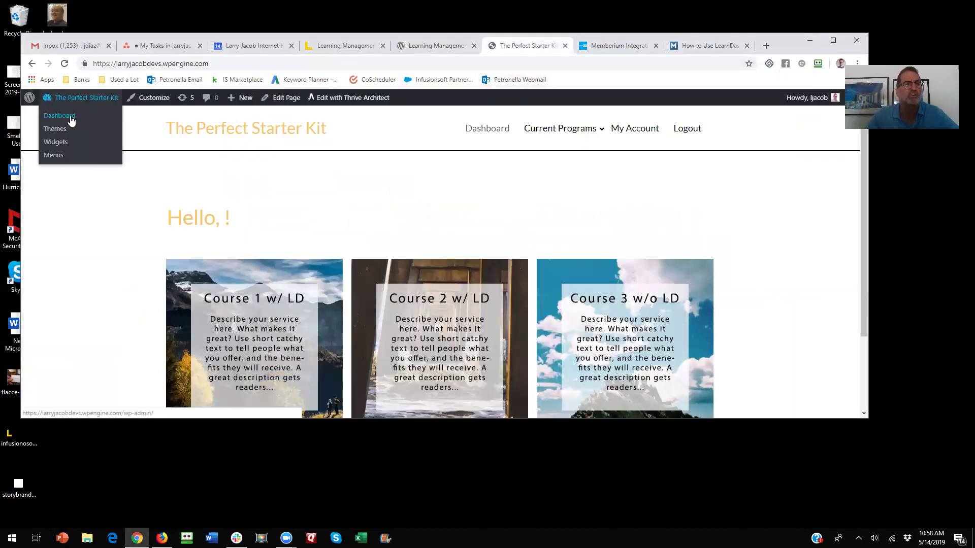
{"action": "left_click", "coordinate": [71, 117]}
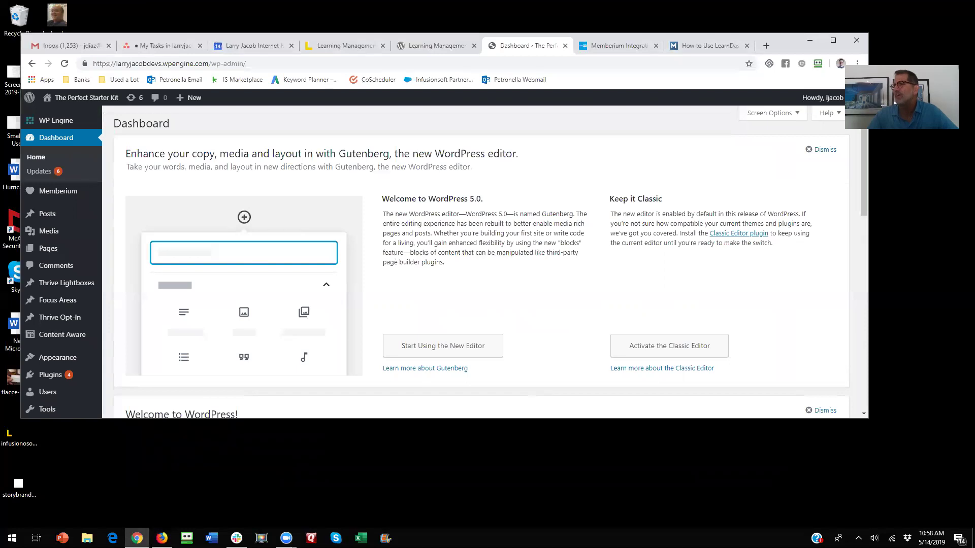
Switch to the Firefox member view, open Course 1 W/LD, and examine its overview, lesson navigation and Course Content statuses.
{"action": "key", "text": "alt+Tab"}
{"action": "mouse_move", "coordinate": [536, 108]}
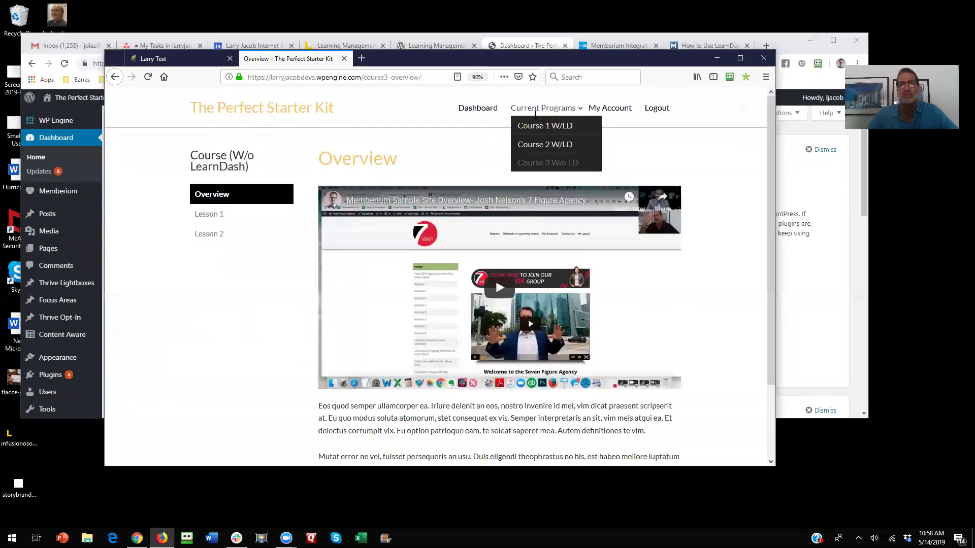
{"action": "left_click", "coordinate": [537, 125]}
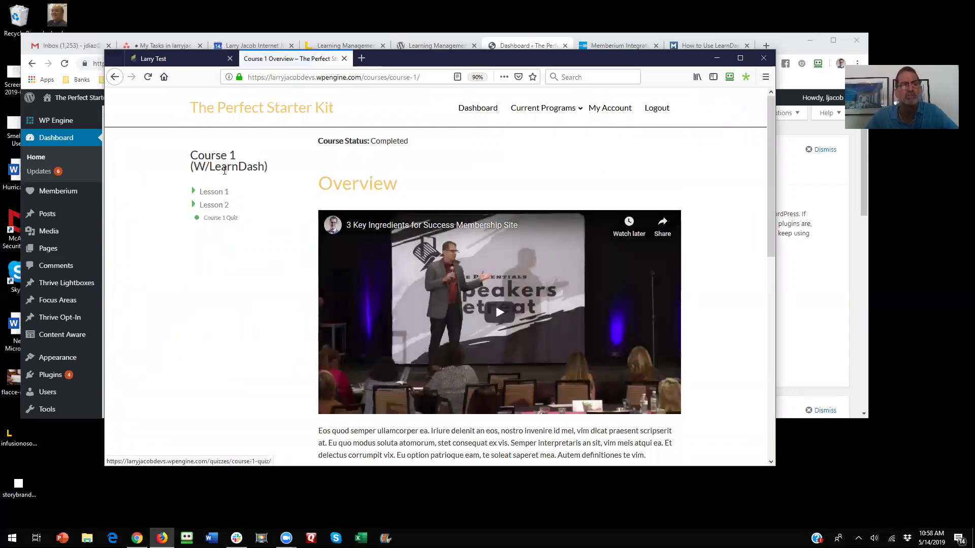
{"action": "scroll", "coordinate": [407, 174], "scroll_direction": "down", "scroll_amount": 3}
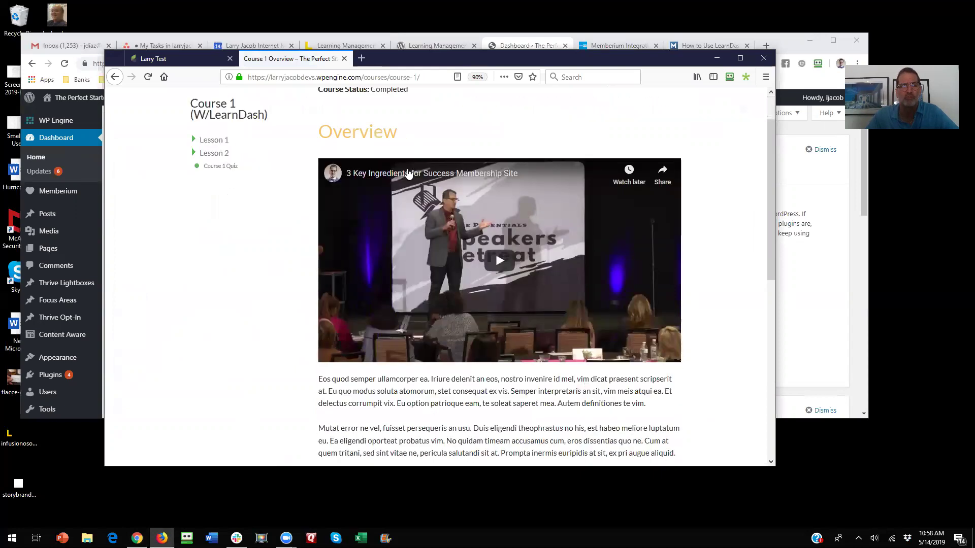
{"action": "scroll", "coordinate": [232, 148], "scroll_direction": "up", "scroll_amount": 3}
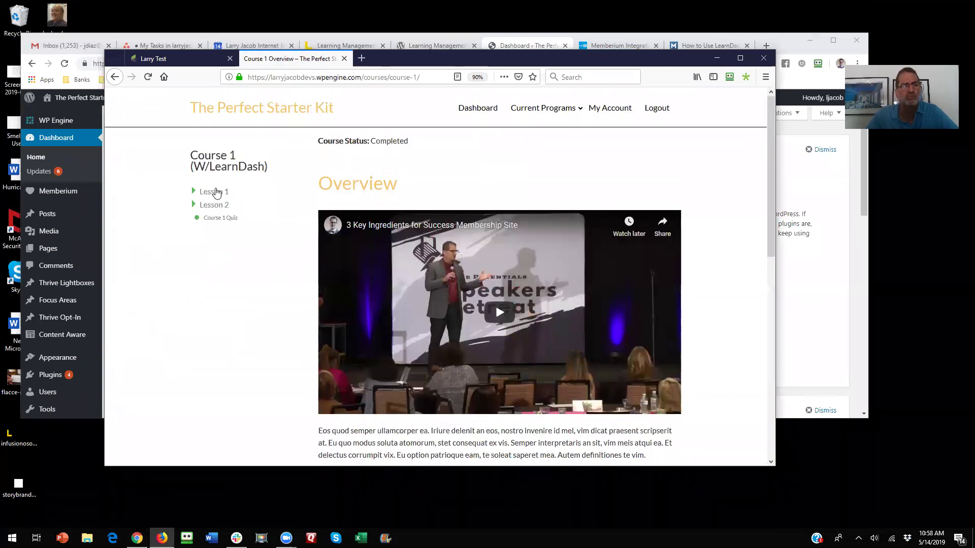
{"action": "scroll", "coordinate": [233, 248], "scroll_direction": "down", "scroll_amount": 9}
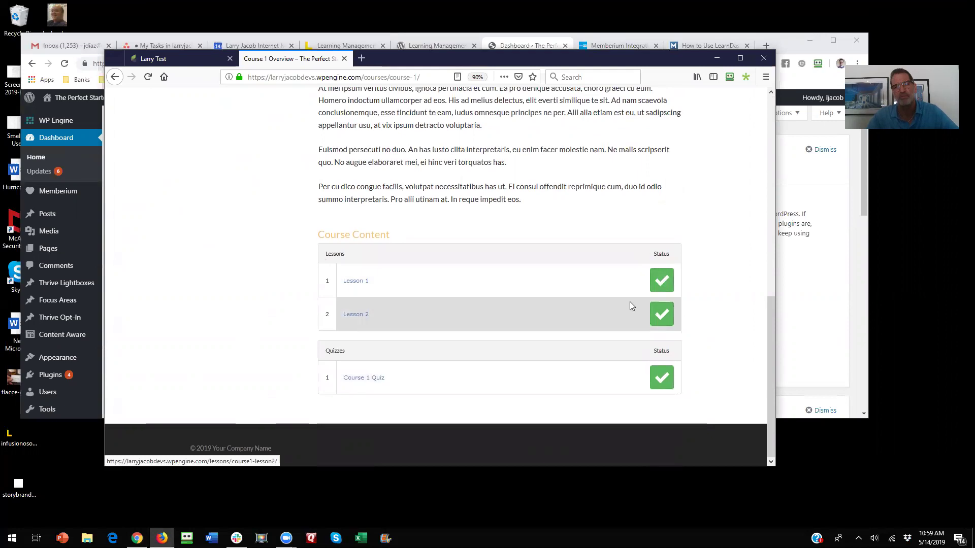
{"action": "scroll", "coordinate": [629, 301], "scroll_direction": "up", "scroll_amount": 10}
Open Course 2 W/LD on the member site and examine its lesson list and Course Content section.
{"action": "mouse_move", "coordinate": [521, 124]}
{"action": "left_click", "coordinate": [542, 145]}
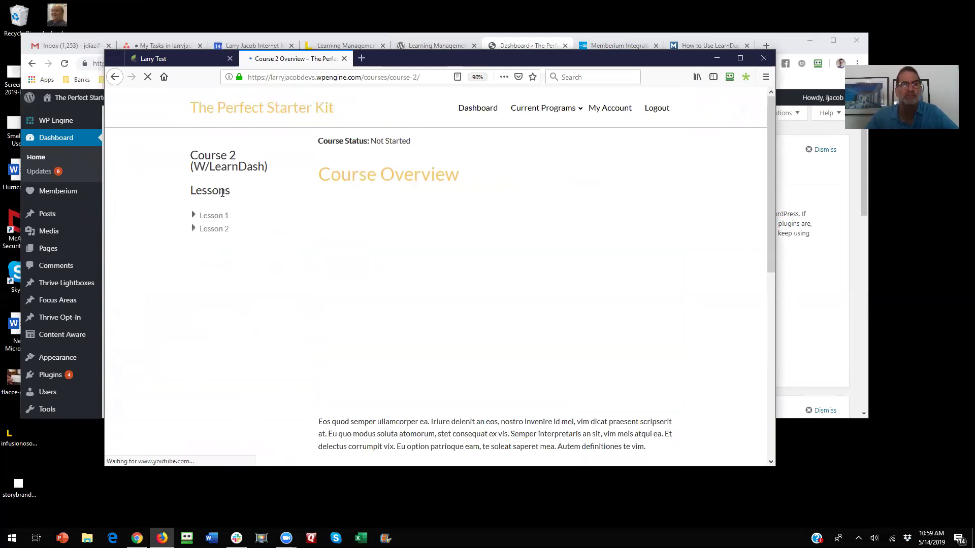
{"action": "scroll", "coordinate": [278, 229], "scroll_direction": "down", "scroll_amount": 10}
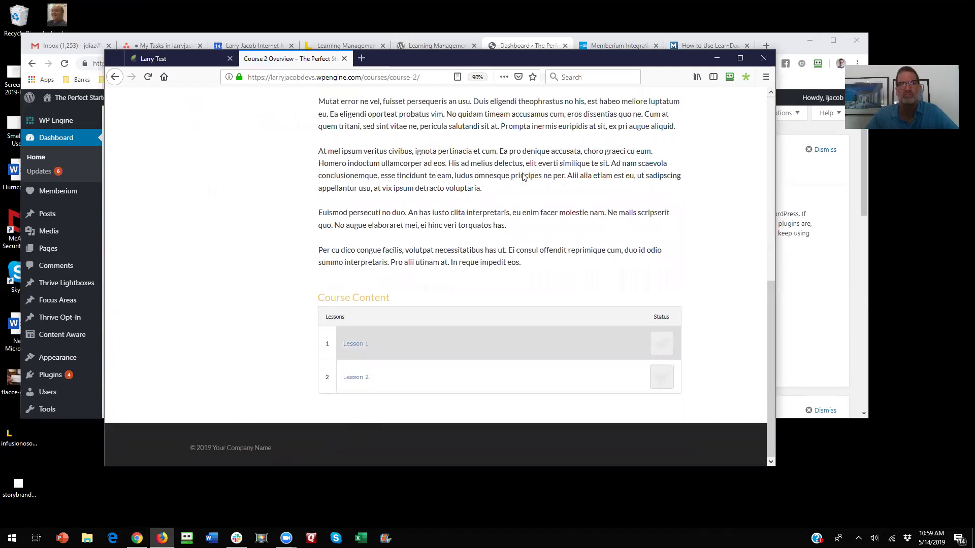
Return to the WordPress admin, open Course 1 Overview from the LearnDash courses, and open its associated Lesson 2 for editing.
{"action": "left_click", "coordinate": [717, 58]}
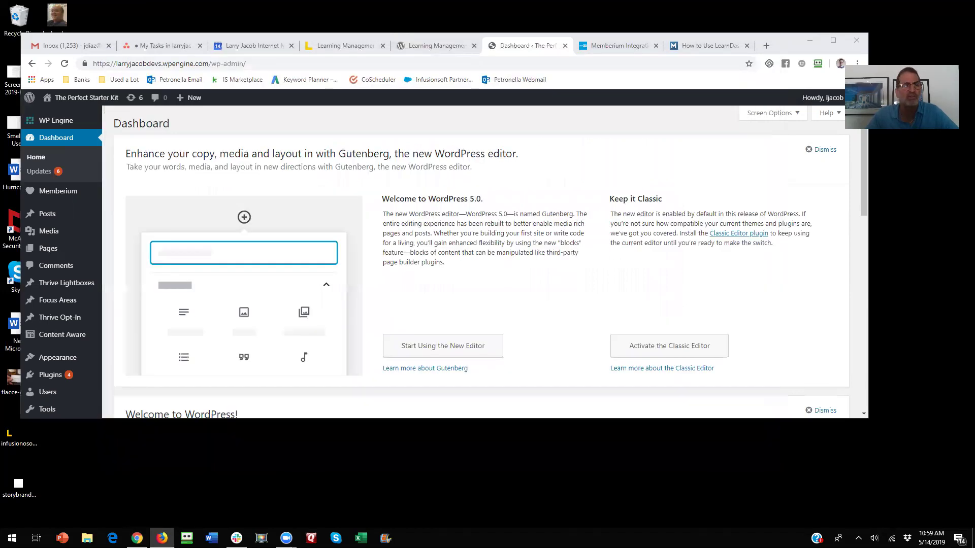
{"action": "scroll", "coordinate": [60, 337], "scroll_direction": "down", "scroll_amount": 3}
{"action": "mouse_move", "coordinate": [62, 330]}
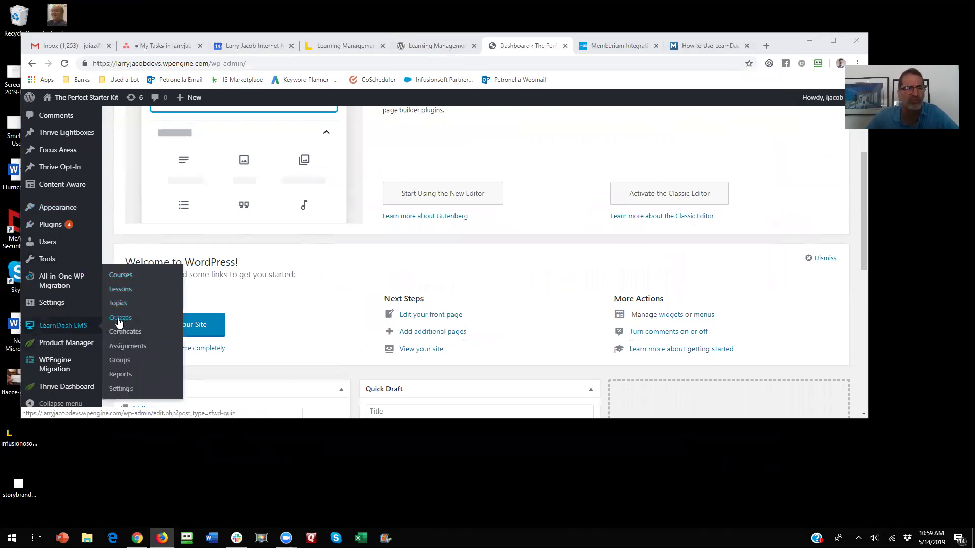
{"action": "left_click", "coordinate": [121, 276]}
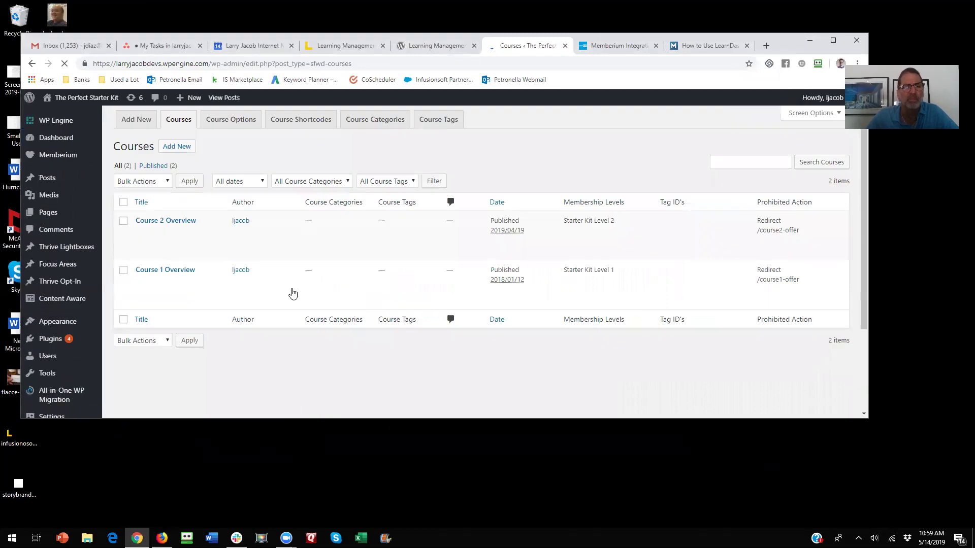
{"action": "left_click", "coordinate": [184, 271]}
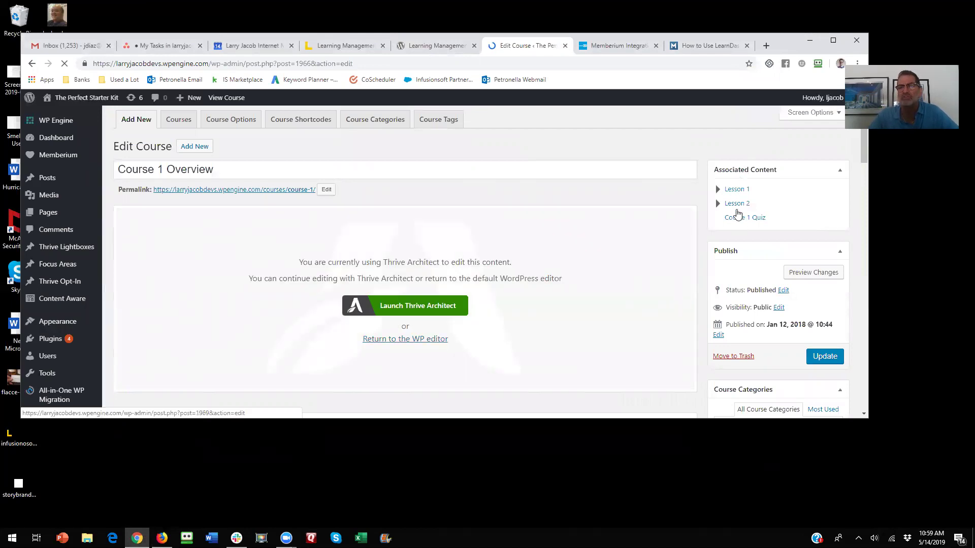
{"action": "left_click", "coordinate": [738, 205]}
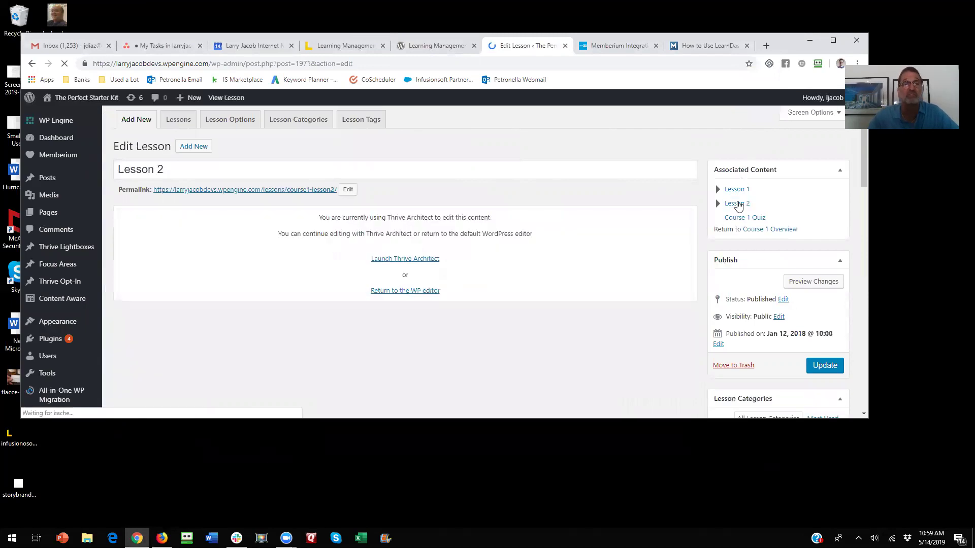
Start a new LearnDash lesson and title it "Lesson 3".
{"action": "mouse_move", "coordinate": [173, 111]}
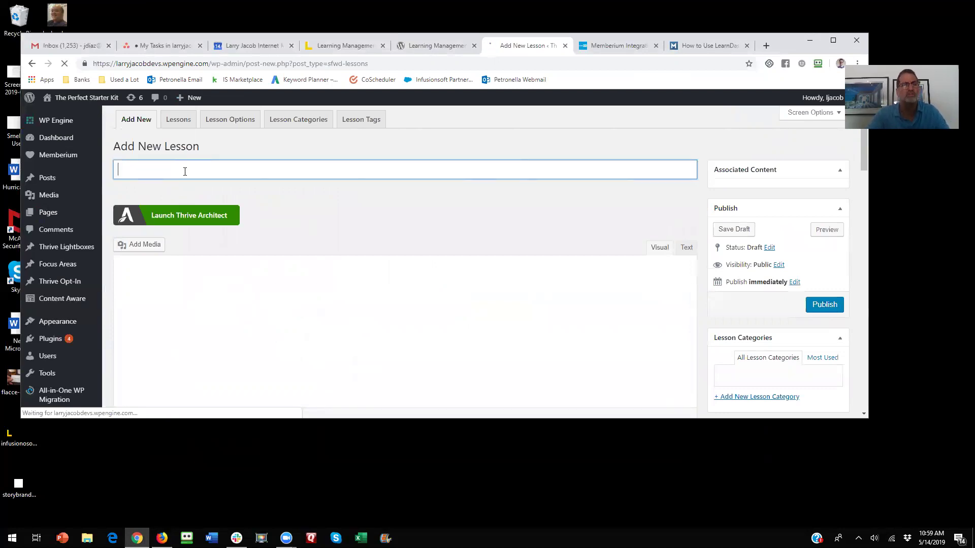
{"action": "type", "text": "Ledss"}
{"action": "key", "text": "BackSpace"}
{"action": "key", "text": "BackSpace"}
{"action": "key", "text": "BackSpace"}
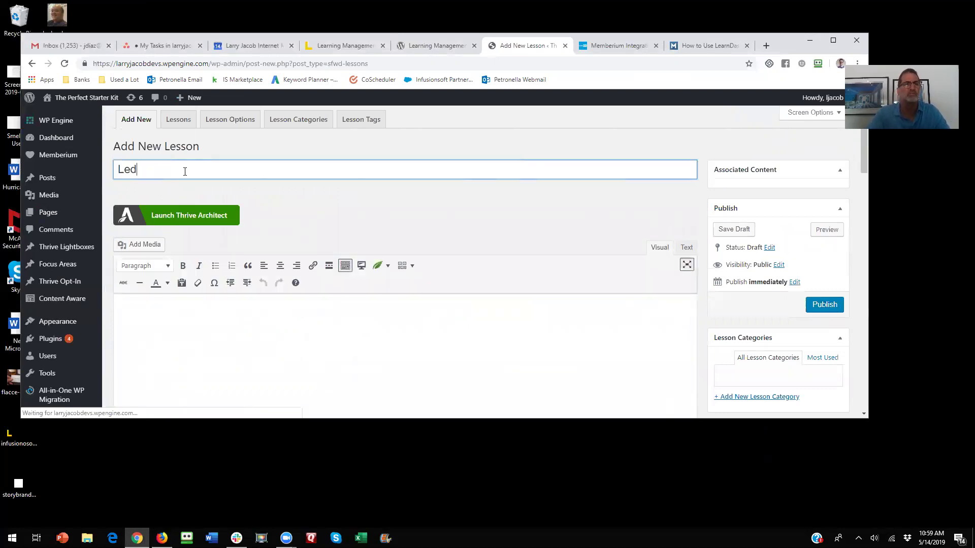
{"action": "type", "text": "sson 3"}
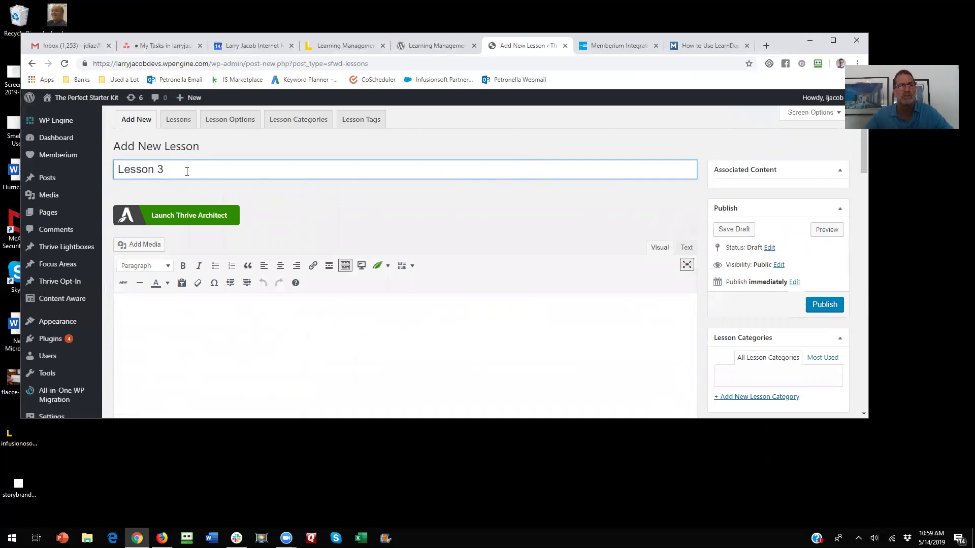
Set the new lesson's Associated Course to Course 1 Overview.
{"action": "scroll", "coordinate": [326, 298], "scroll_direction": "down", "scroll_amount": 5}
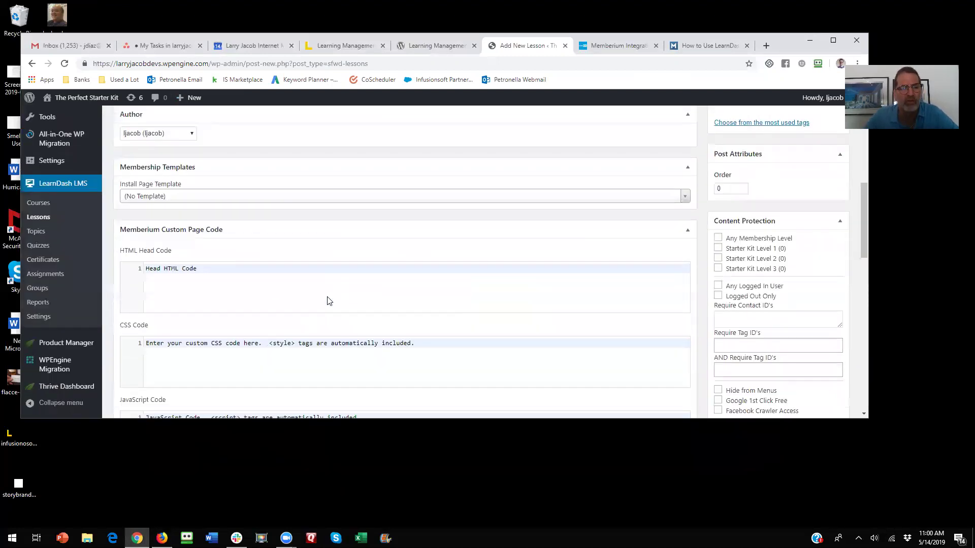
{"action": "scroll", "coordinate": [327, 301], "scroll_direction": "down", "scroll_amount": 7}
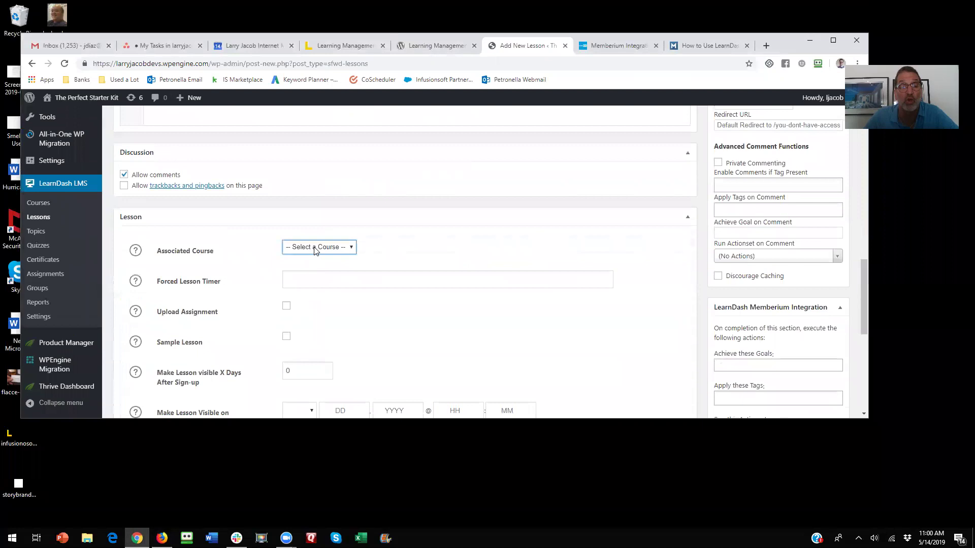
{"action": "left_click", "coordinate": [315, 248]}
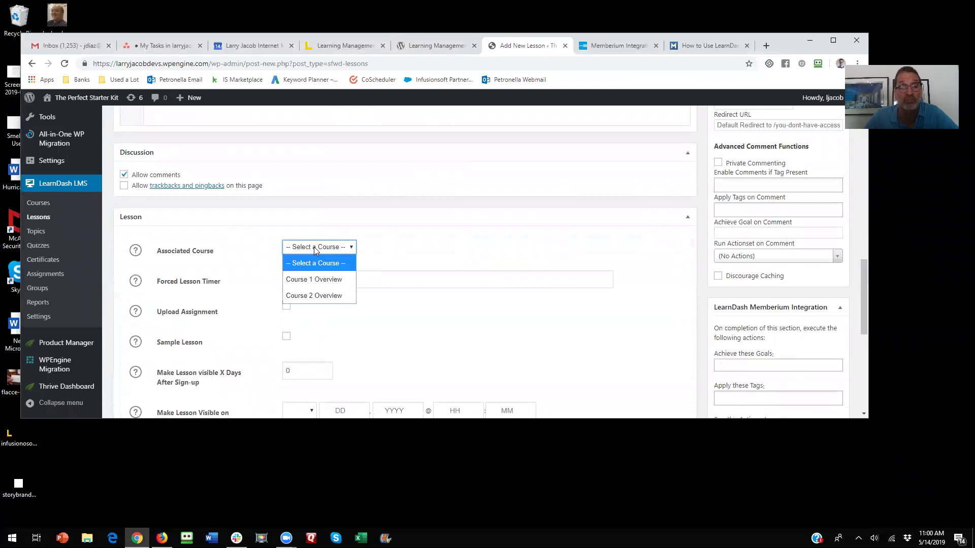
{"action": "left_click", "coordinate": [314, 280]}
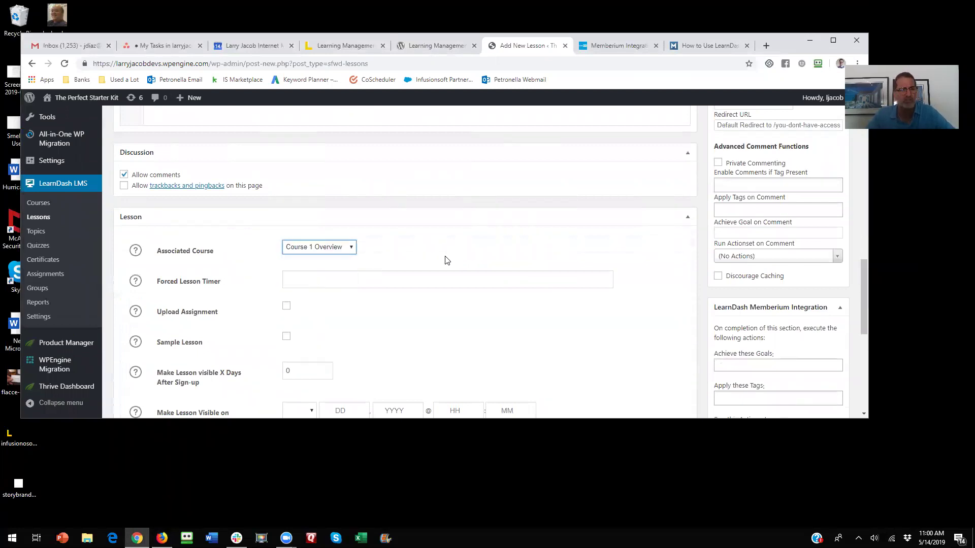
Assign the Course 1 sidebar as the lesson's Main Sidebar.
{"action": "scroll", "coordinate": [567, 260], "scroll_direction": "down", "scroll_amount": 4}
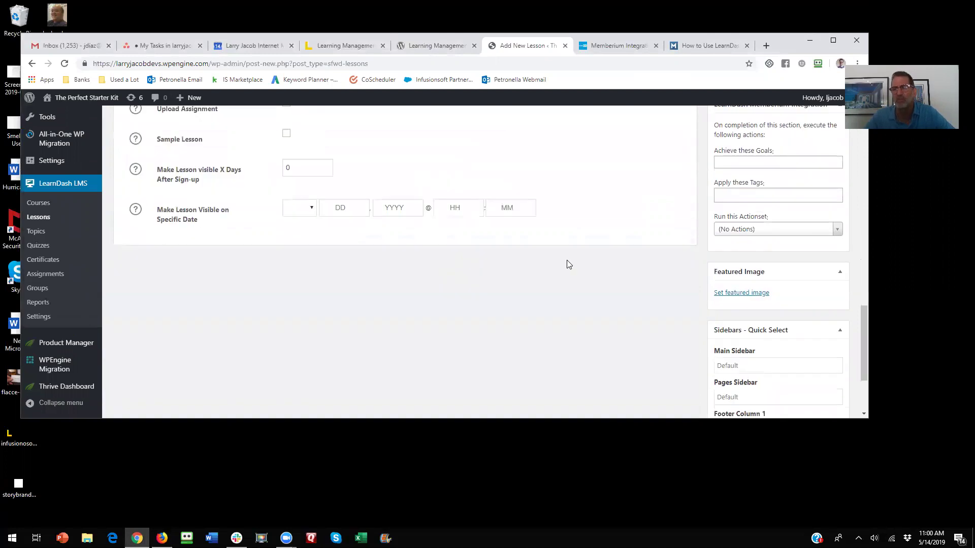
{"action": "scroll", "coordinate": [566, 260], "scroll_direction": "down", "scroll_amount": 2}
{"action": "left_click", "coordinate": [742, 265]}
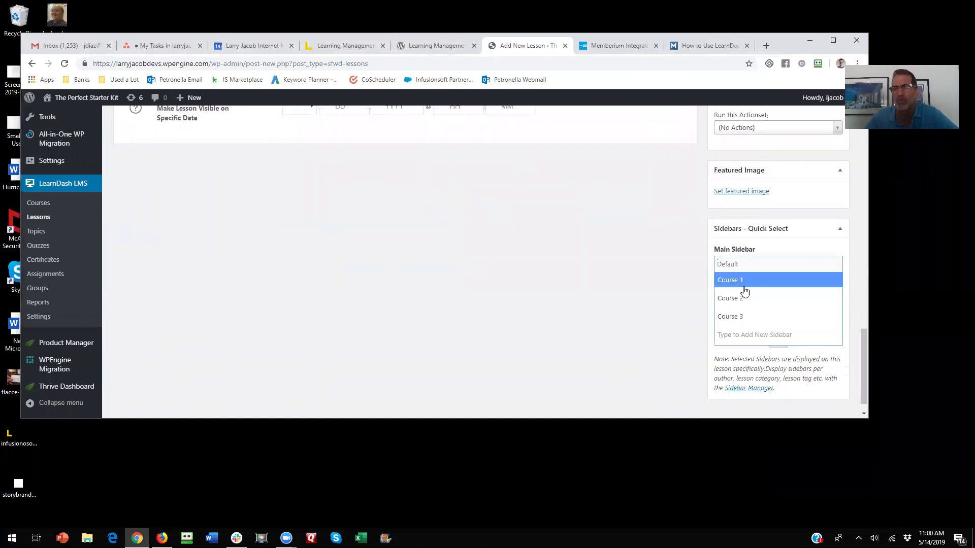
{"action": "left_click", "coordinate": [742, 279]}
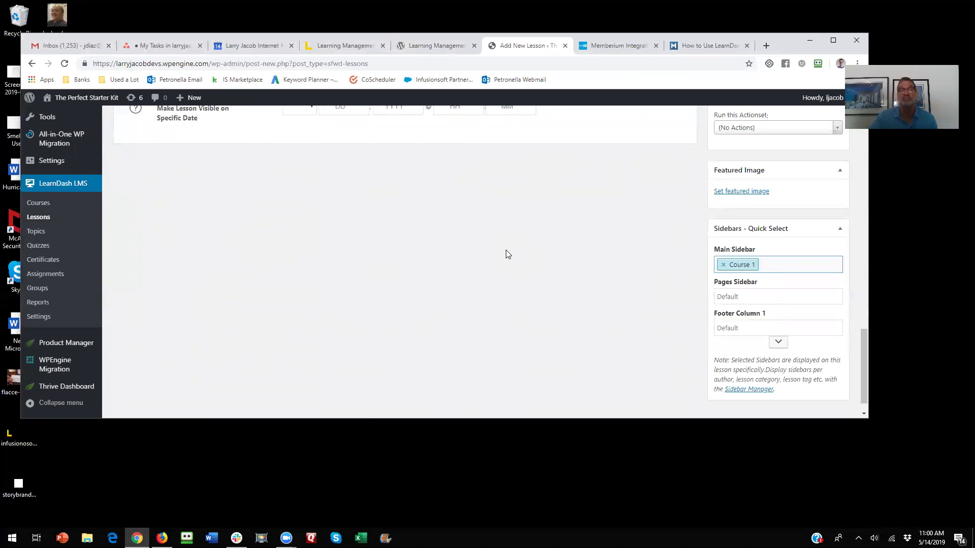
Look over the remaining settings of Lesson 3 and publish the lesson.
{"action": "scroll", "coordinate": [509, 254], "scroll_direction": "up", "scroll_amount": 8}
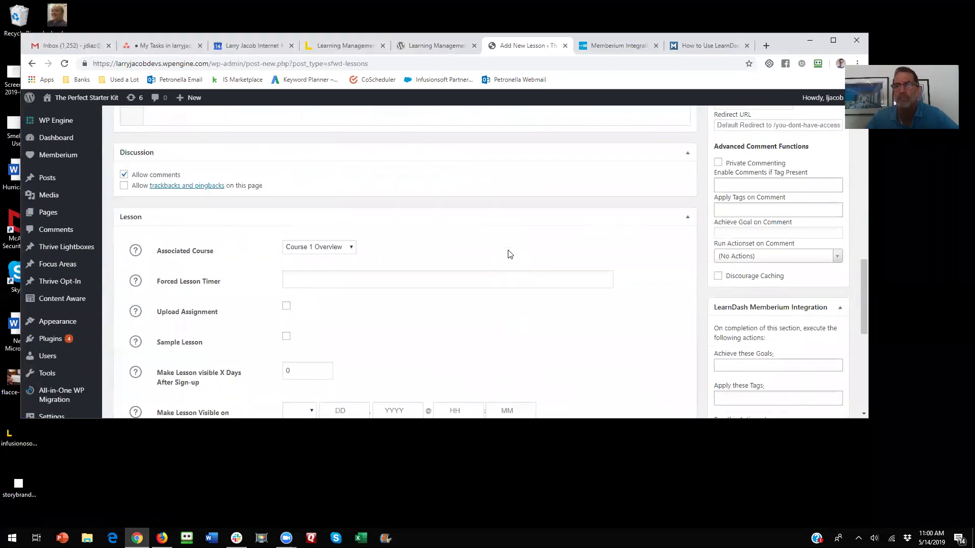
{"action": "scroll", "coordinate": [509, 253], "scroll_direction": "down", "scroll_amount": 3}
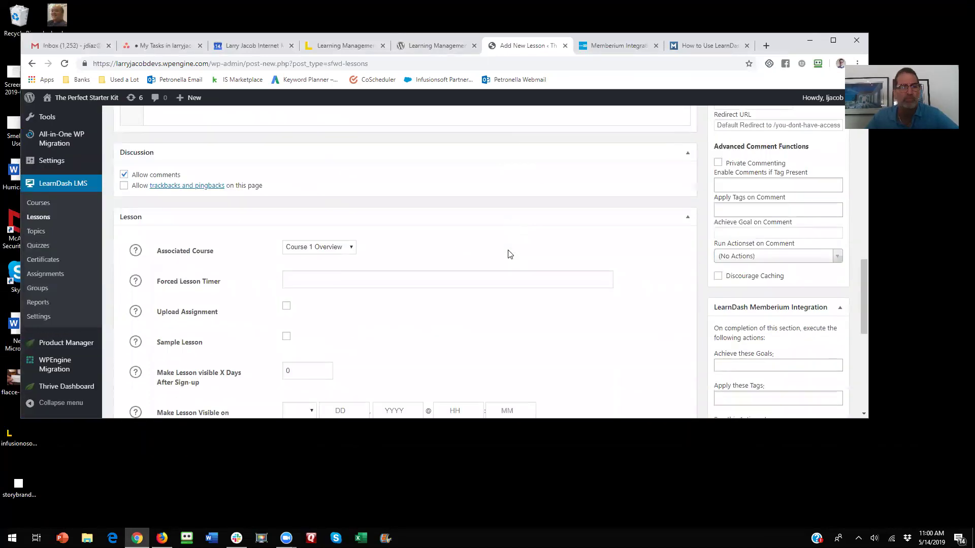
{"action": "scroll", "coordinate": [195, 217], "scroll_direction": "down", "scroll_amount": 5}
{"action": "scroll", "coordinate": [197, 221], "scroll_direction": "up", "scroll_amount": 7}
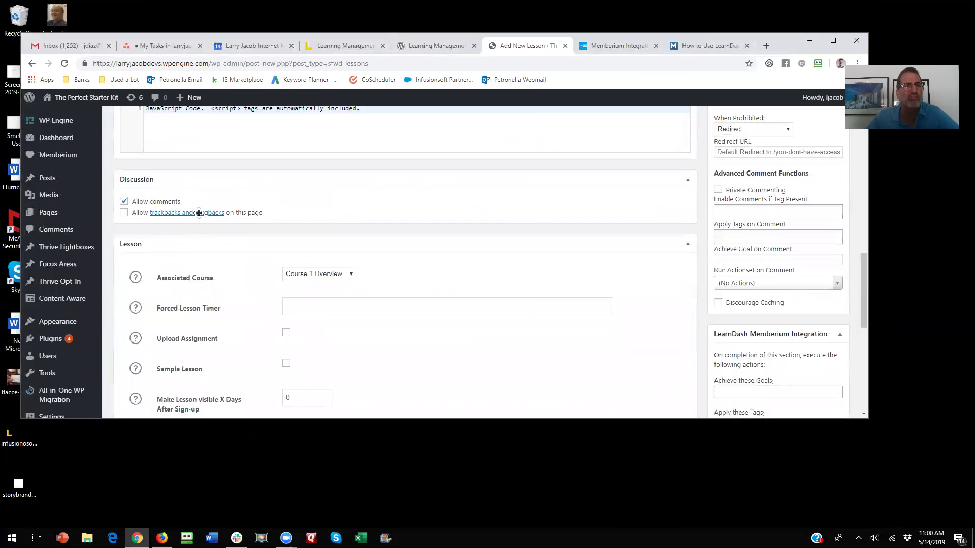
{"action": "scroll", "coordinate": [465, 312], "scroll_direction": "up", "scroll_amount": 10}
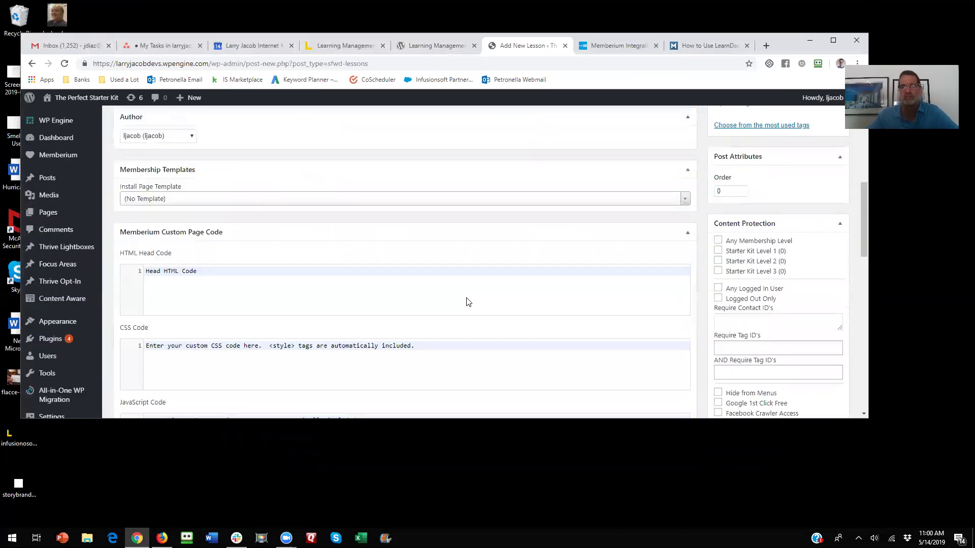
{"action": "left_click", "coordinate": [811, 303]}
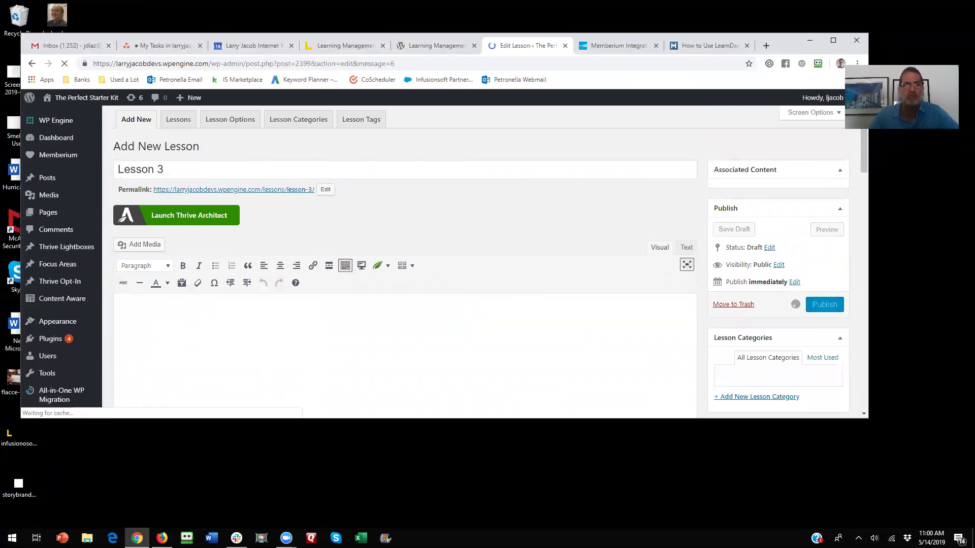
Switch to the member site in Firefox, open Course 1, and check its lesson navigation and Course Content table for Lesson 3.
{"action": "key", "text": "alt+Tab"}
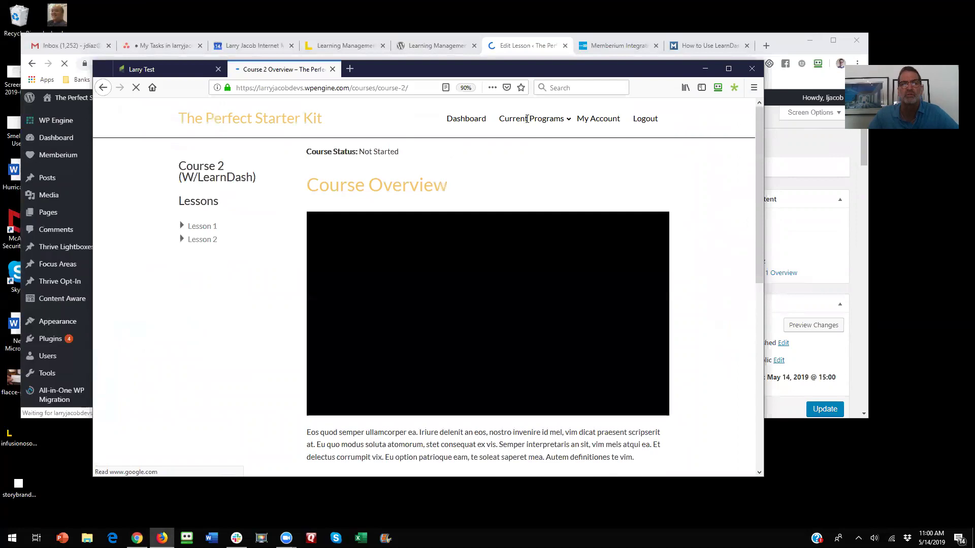
{"action": "mouse_move", "coordinate": [529, 118]}
{"action": "left_click", "coordinate": [510, 137]}
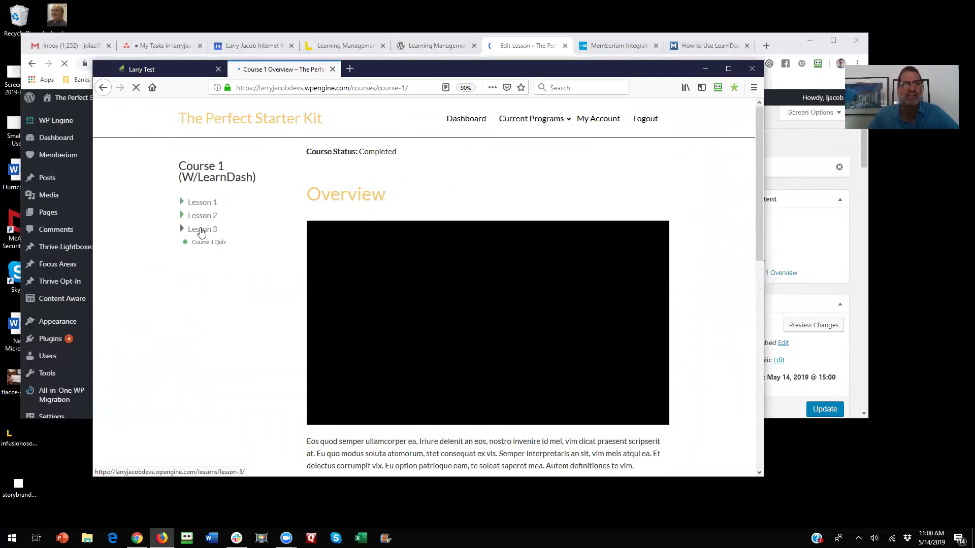
{"action": "scroll", "coordinate": [235, 269], "scroll_direction": "down", "scroll_amount": 10}
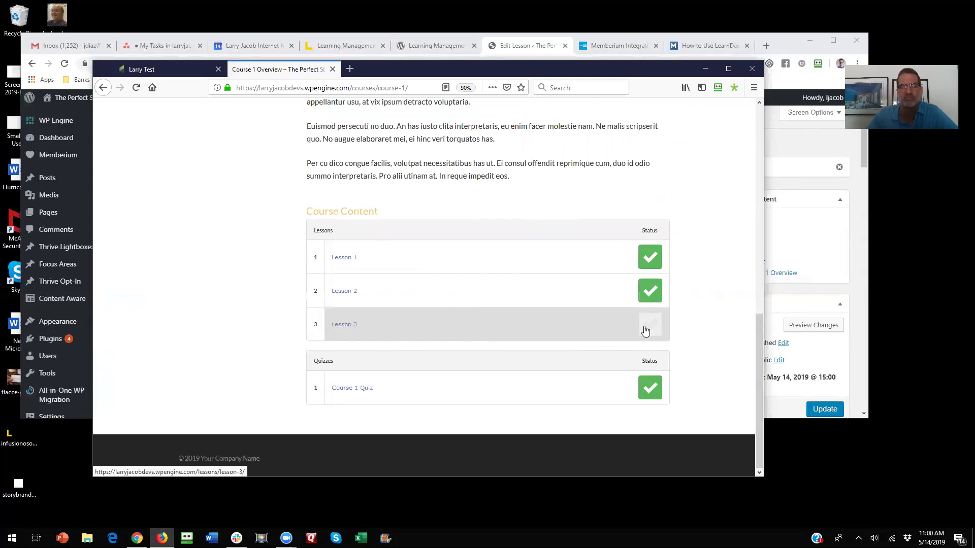
Return to the WordPress admin and start a new LearnDash topic titled "Lesson 2 - Topic 1".
{"action": "left_click", "coordinate": [798, 150]}
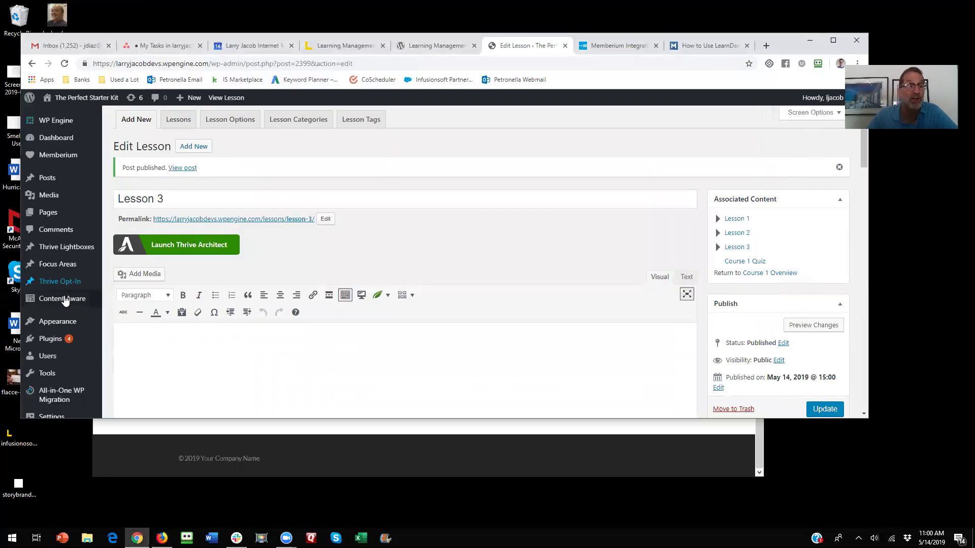
{"action": "scroll", "coordinate": [64, 363], "scroll_direction": "down", "scroll_amount": 3}
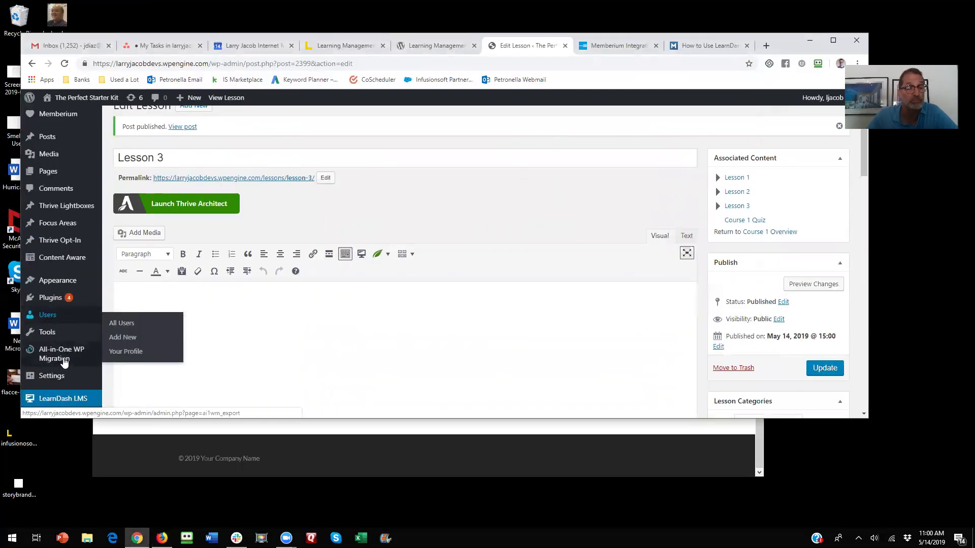
{"action": "left_click", "coordinate": [36, 231]}
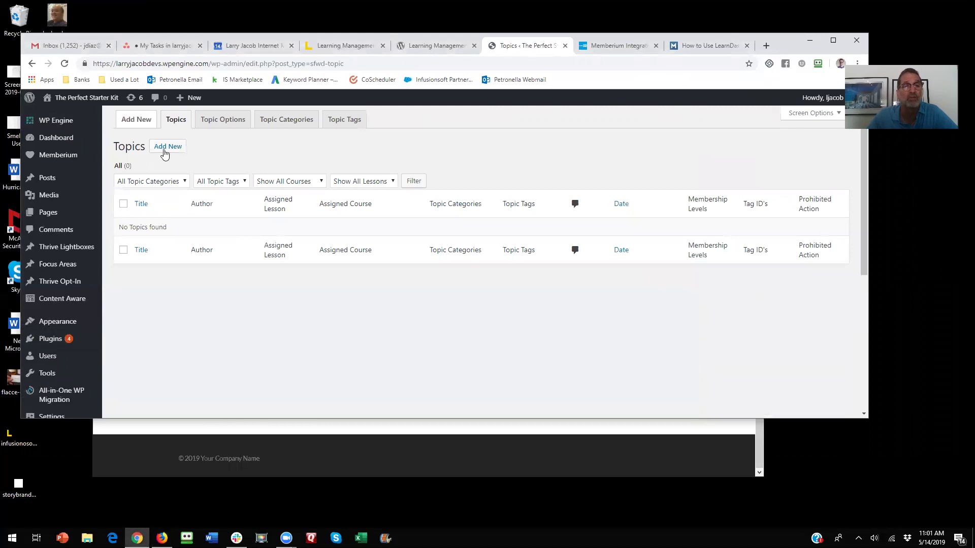
{"action": "left_click", "coordinate": [168, 149]}
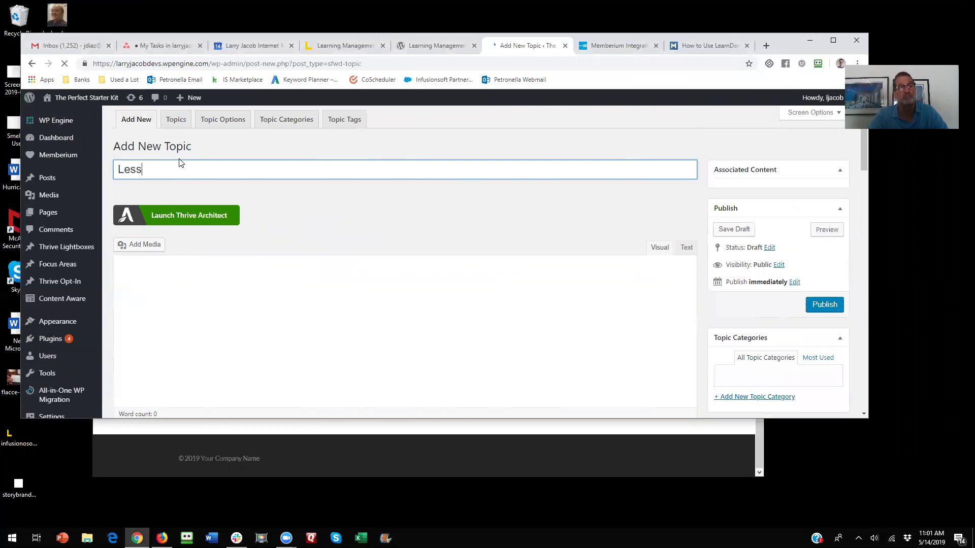
{"action": "type", "text": "on 2 - Top"}
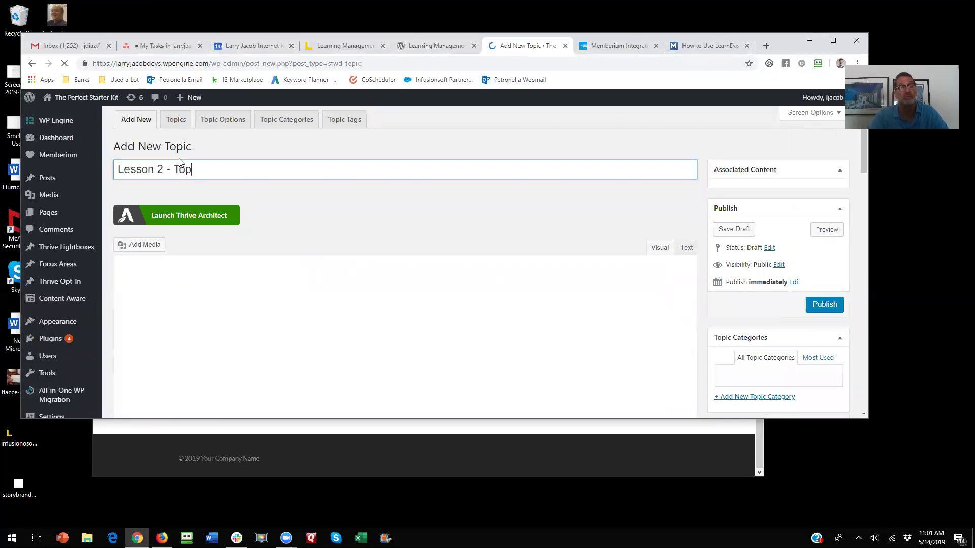
{"action": "type", "text": "ic 1"}
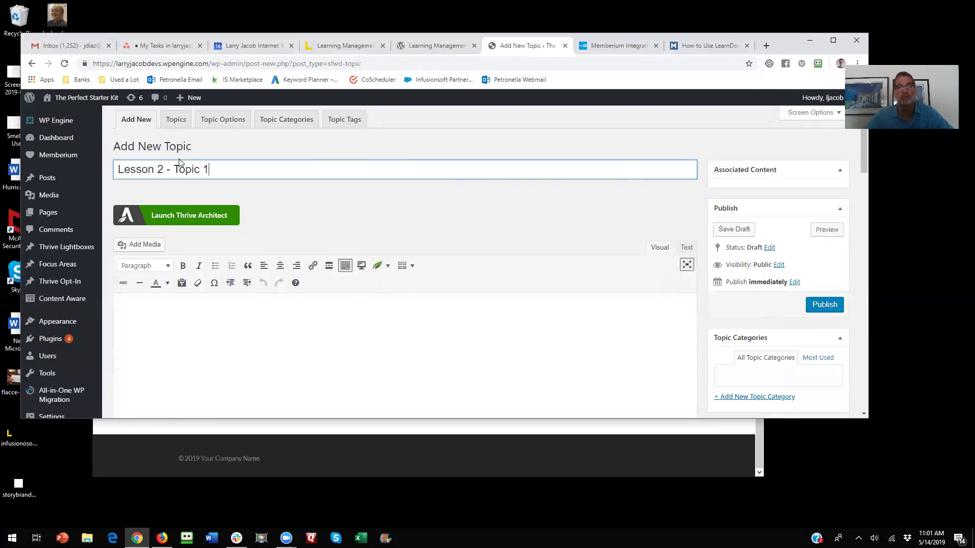
Set the new topic's Associated Course to Course 1 Overview and its Associated Lesson to Lesson 2.
{"action": "scroll", "coordinate": [262, 219], "scroll_direction": "down", "scroll_amount": 20}
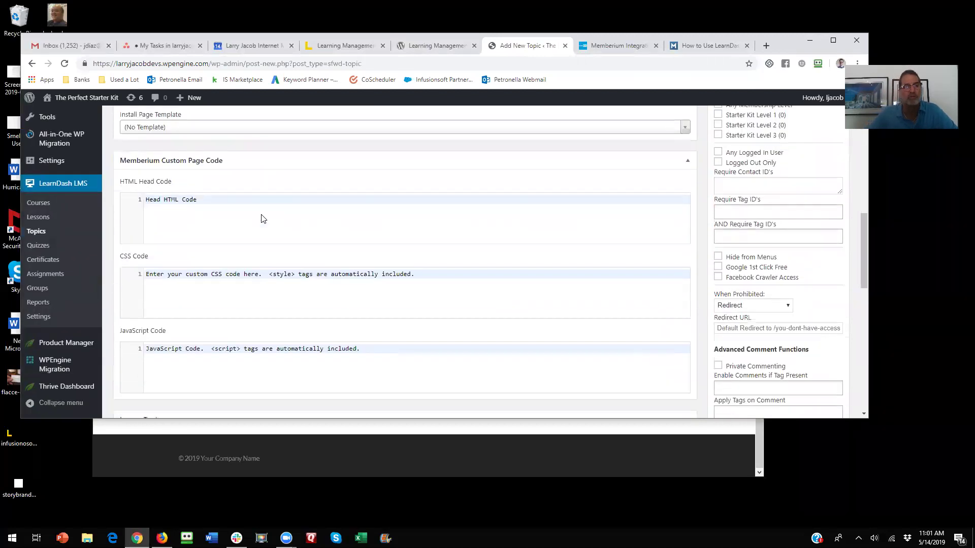
{"action": "left_click", "coordinate": [312, 198]}
{"action": "left_click", "coordinate": [313, 227]}
{"action": "left_click", "coordinate": [313, 229]}
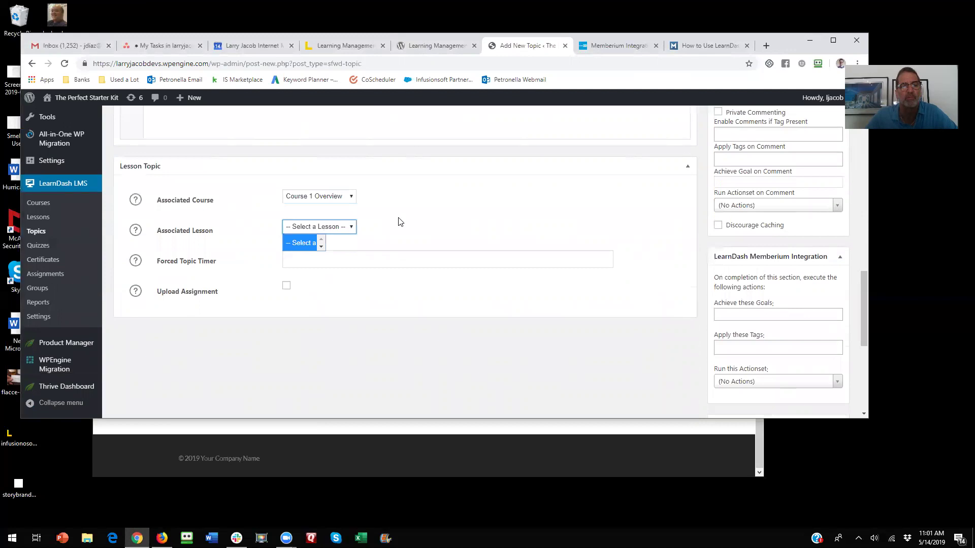
{"action": "left_click", "coordinate": [326, 227]}
{"action": "left_click", "coordinate": [320, 275]}
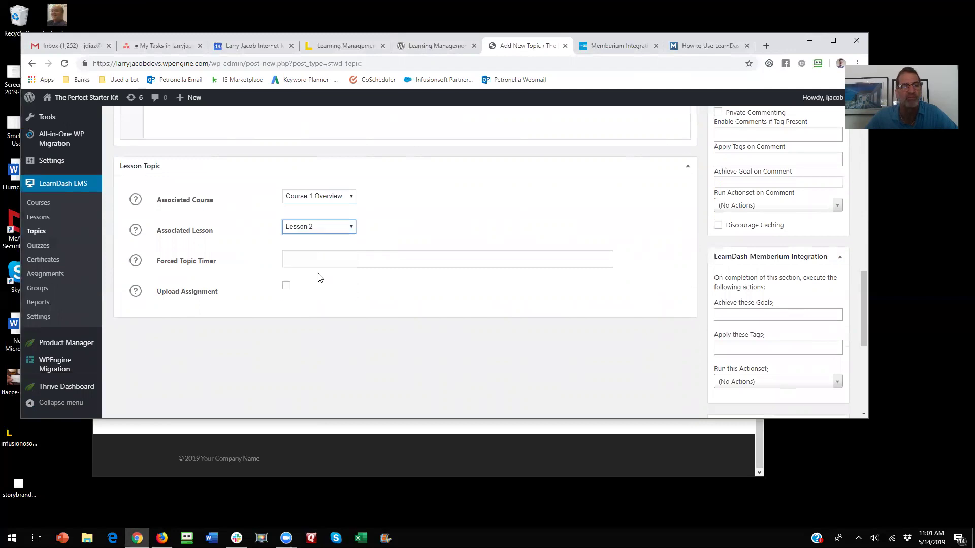
Choose a Main Sidebar for the topic in place of the default.
{"action": "scroll", "coordinate": [639, 335], "scroll_direction": "down", "scroll_amount": 5}
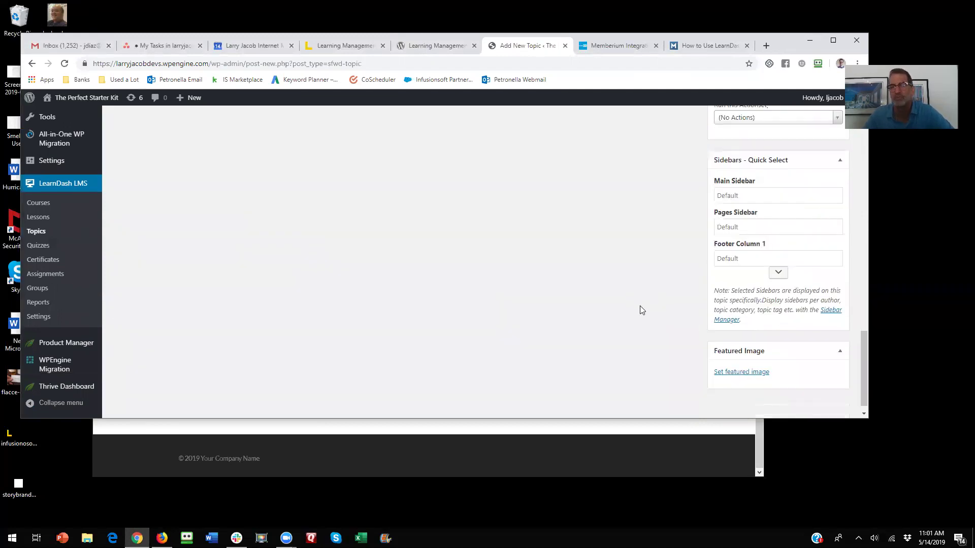
{"action": "scroll", "coordinate": [664, 287], "scroll_direction": "up", "scroll_amount": 1}
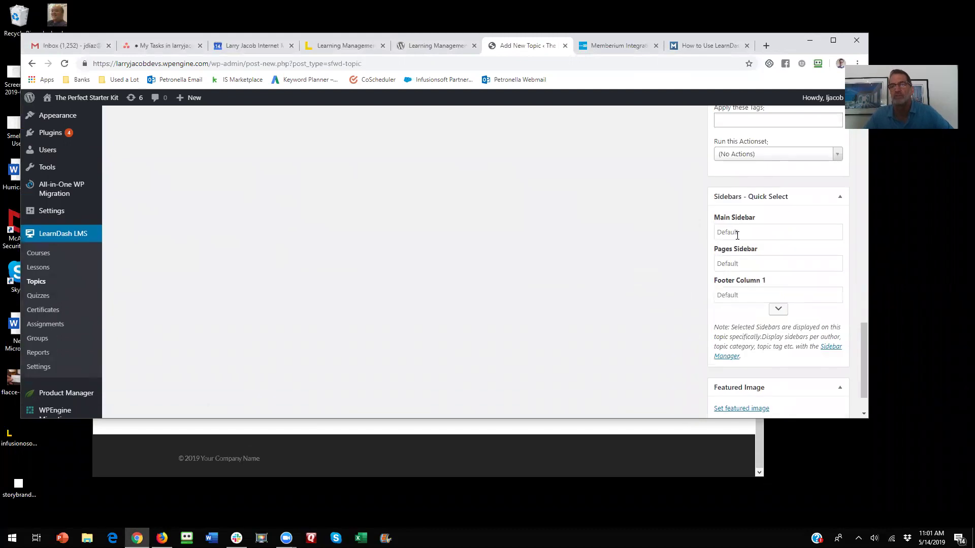
{"action": "left_click", "coordinate": [737, 234]}
{"action": "left_click", "coordinate": [739, 249]}
Look over the topic's remaining settings and publish the topic.
{"action": "scroll", "coordinate": [628, 254], "scroll_direction": "up", "scroll_amount": 5}
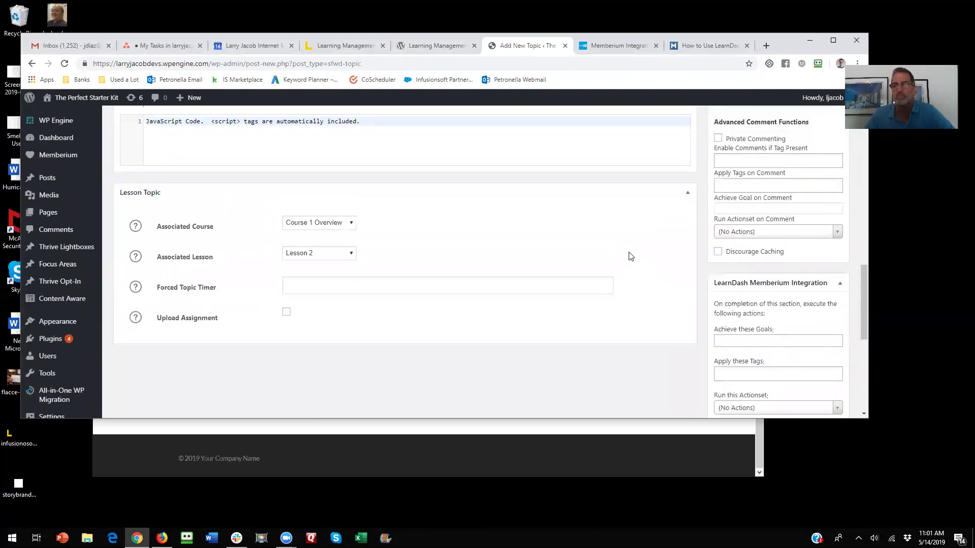
{"action": "scroll", "coordinate": [630, 256], "scroll_direction": "up", "scroll_amount": 3}
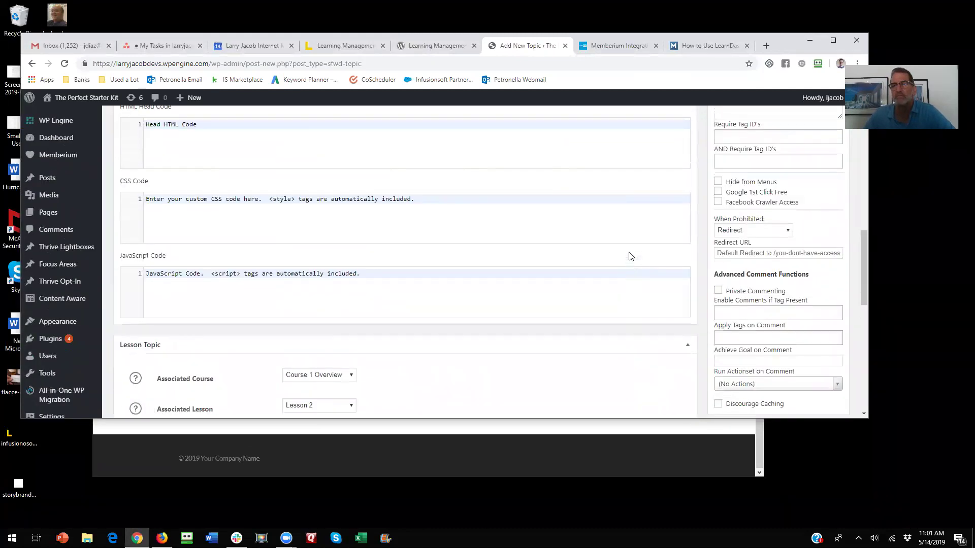
{"action": "scroll", "coordinate": [630, 256], "scroll_direction": "down", "scroll_amount": 3}
{"action": "scroll", "coordinate": [630, 256], "scroll_direction": "up", "scroll_amount": 6}
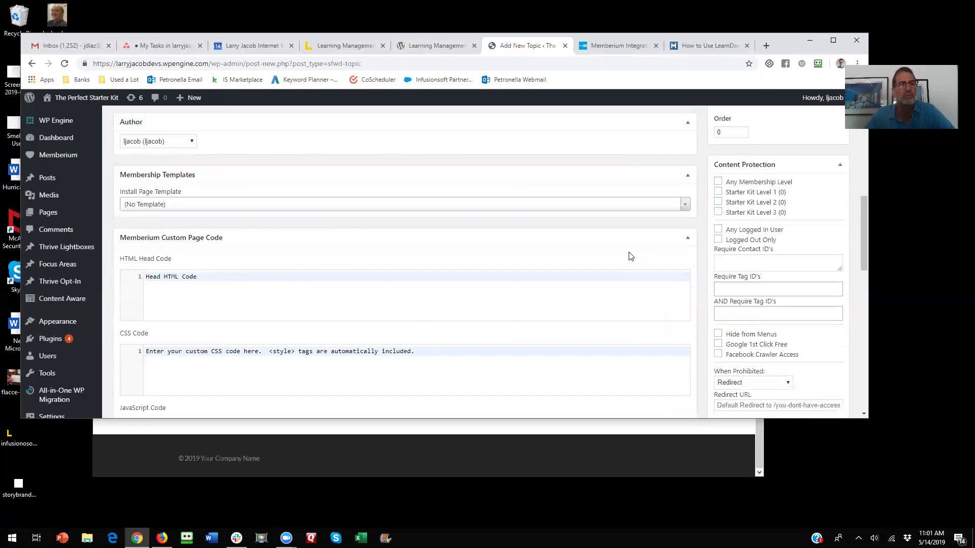
{"action": "scroll", "coordinate": [630, 256], "scroll_direction": "up", "scroll_amount": 2}
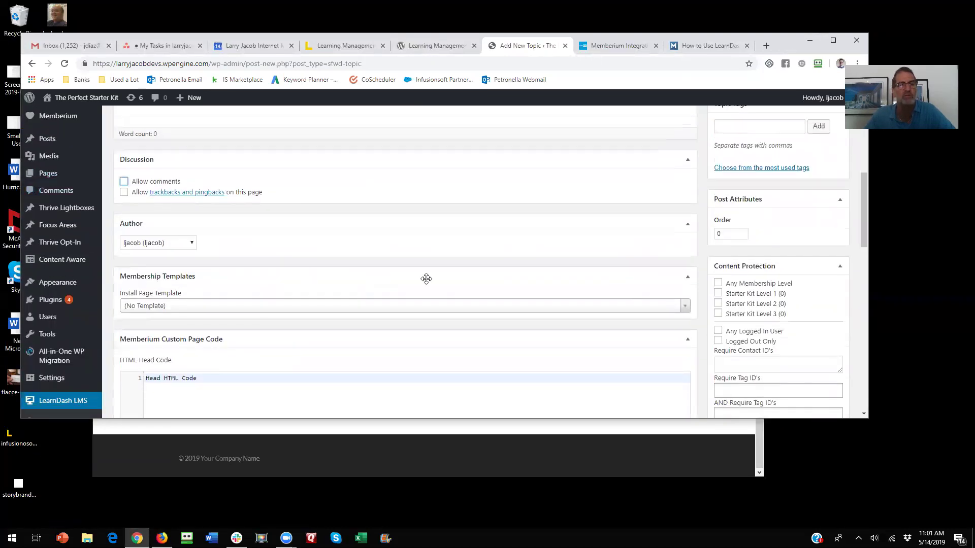
{"action": "scroll", "coordinate": [426, 279], "scroll_direction": "up", "scroll_amount": 6}
{"action": "left_click", "coordinate": [824, 280]}
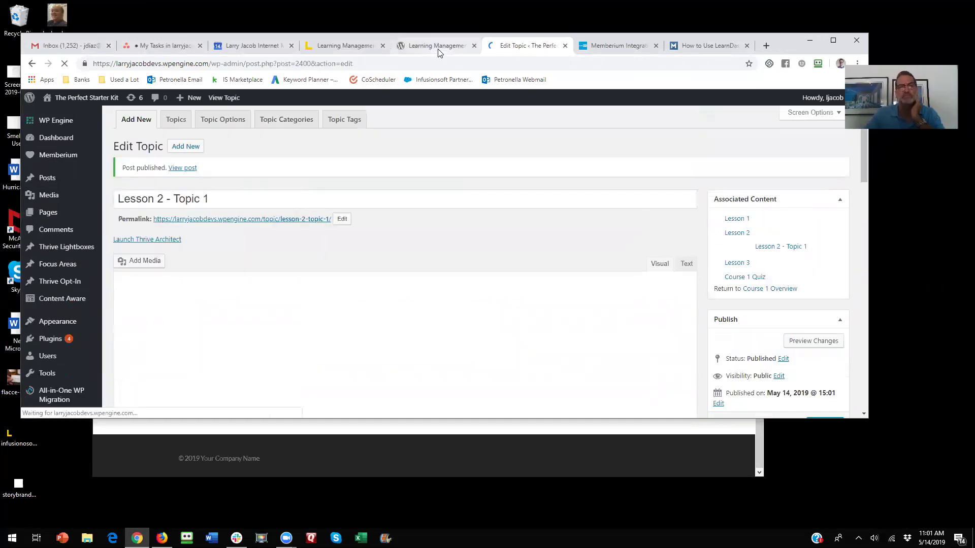
Switch to the member site's Course 1 page in Firefox and expand Lesson 2 in the course navigation to show its topic.
{"action": "left_click", "coordinate": [426, 433]}
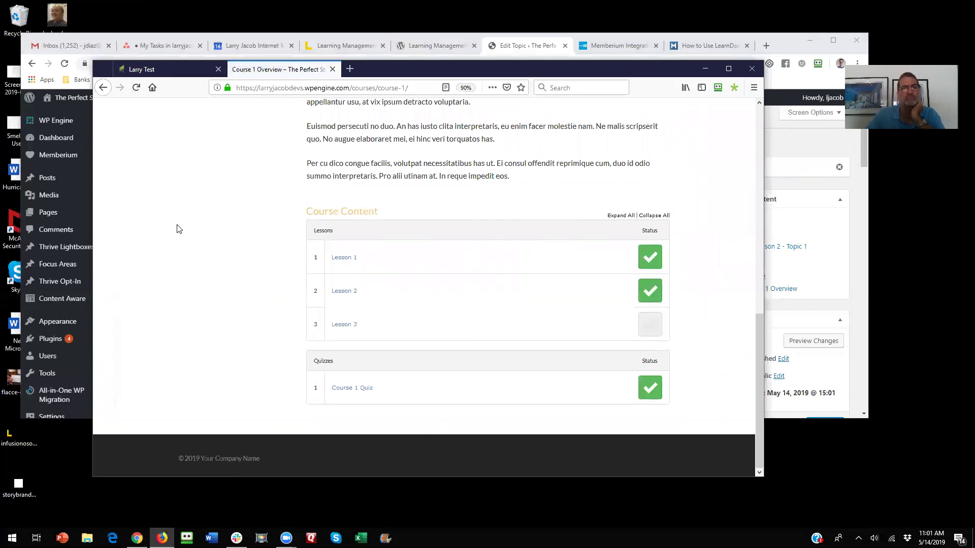
{"action": "scroll", "coordinate": [217, 224], "scroll_direction": "up", "scroll_amount": 8}
{"action": "scroll", "coordinate": [217, 222], "scroll_direction": "up", "scroll_amount": 2}
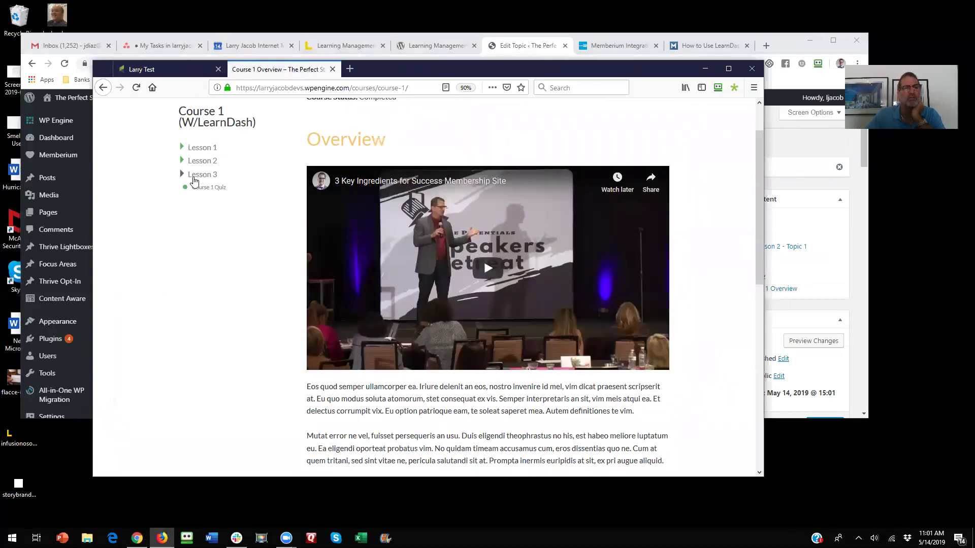
{"action": "left_click", "coordinate": [182, 178]}
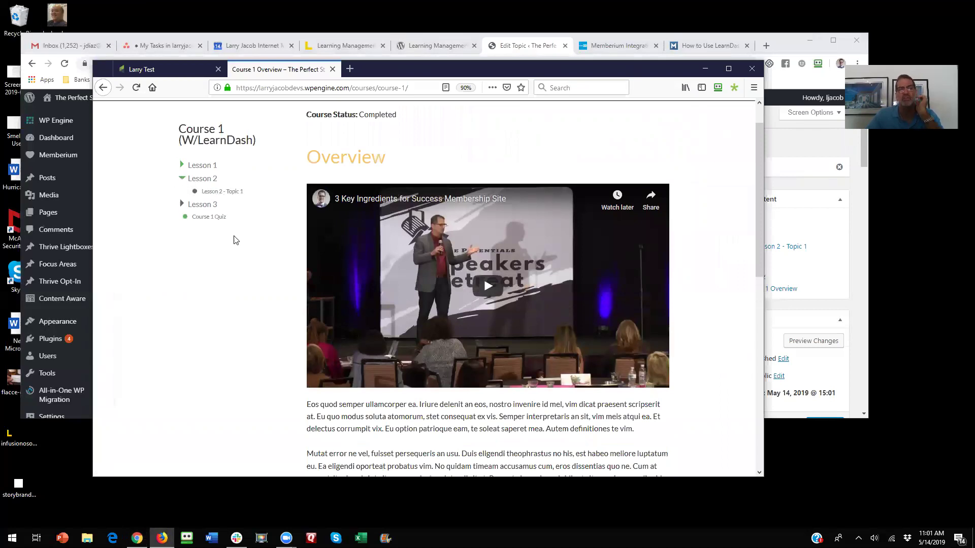
Review the Course 1 page and its lesson statuses, check the test contact's tags in Infusionsoft, and return to the course page.
{"action": "scroll", "coordinate": [235, 239], "scroll_direction": "down", "scroll_amount": 5}
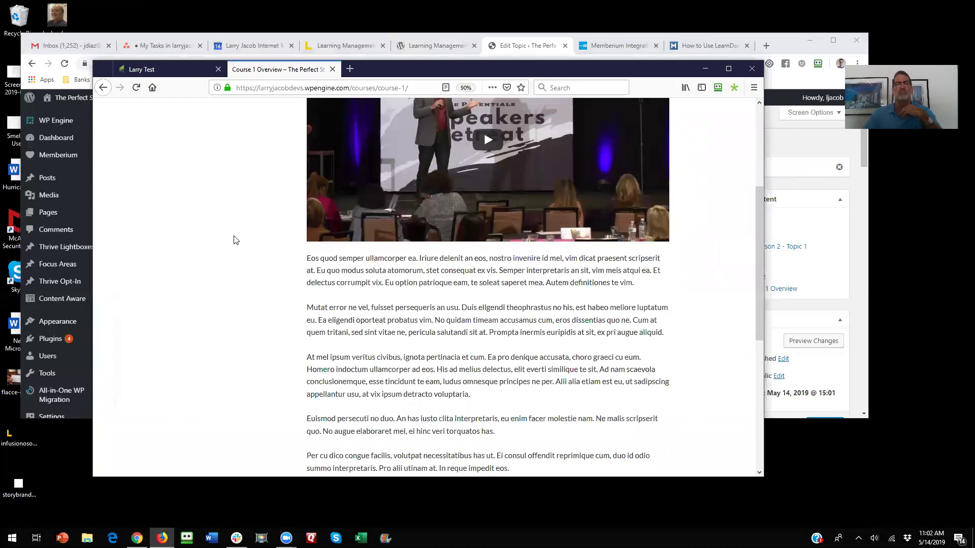
{"action": "scroll", "coordinate": [234, 239], "scroll_direction": "up", "scroll_amount": 5}
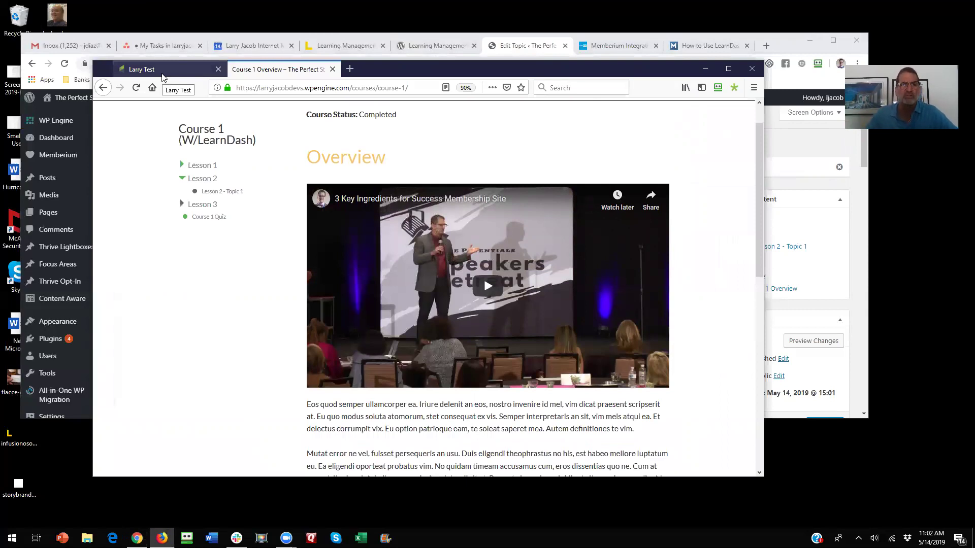
{"action": "scroll", "coordinate": [483, 345], "scroll_direction": "down", "scroll_amount": 5}
{"action": "scroll", "coordinate": [643, 320], "scroll_direction": "down", "scroll_amount": 3}
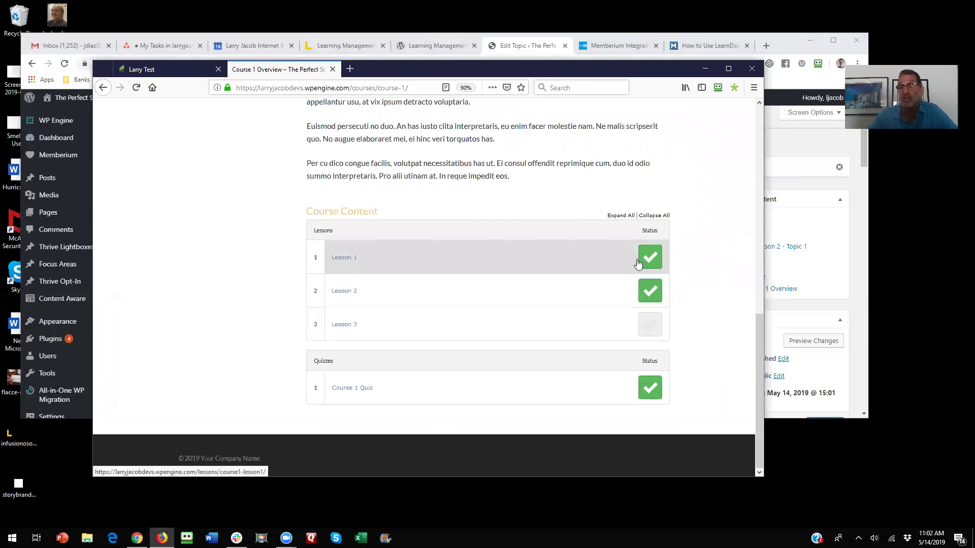
{"action": "scroll", "coordinate": [326, 284], "scroll_direction": "up", "scroll_amount": 10}
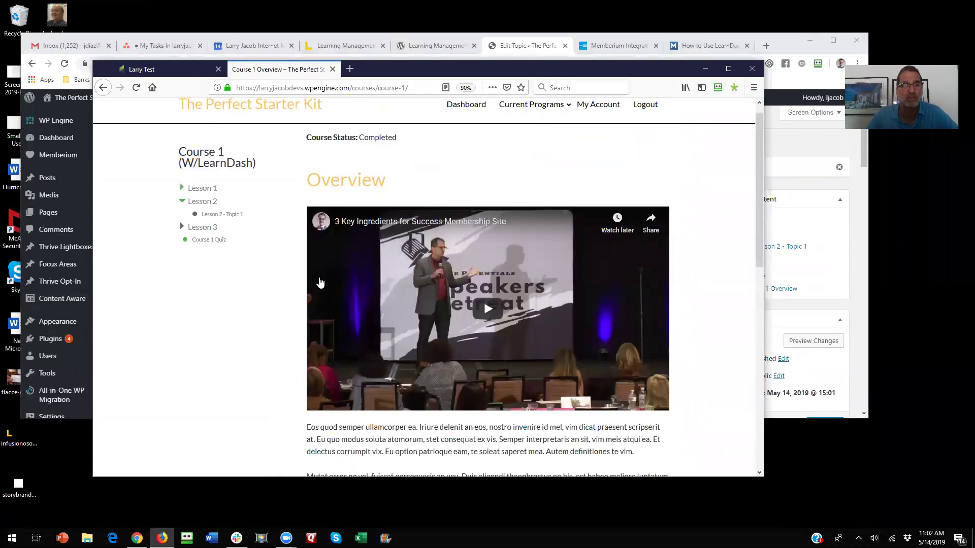
{"action": "left_click", "coordinate": [164, 69]}
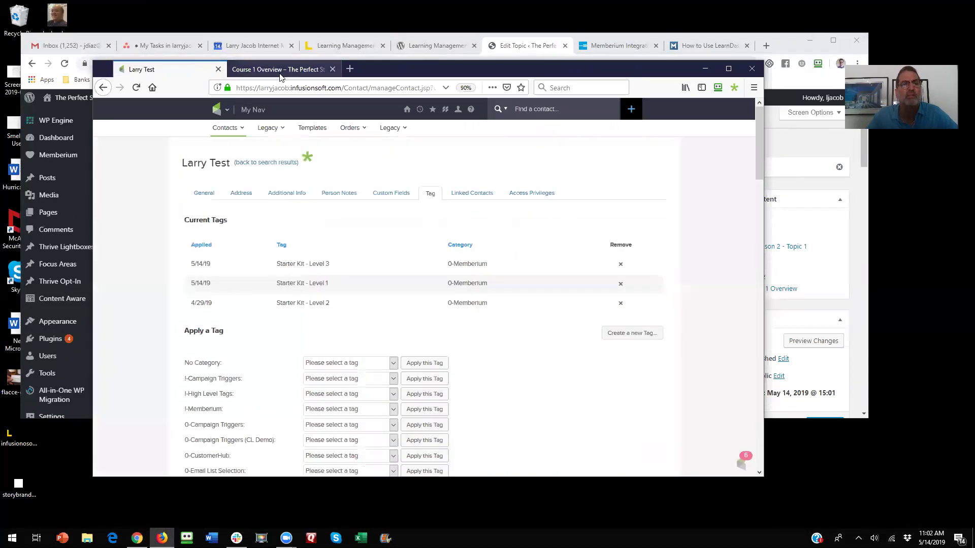
{"action": "left_click", "coordinate": [280, 71]}
Go back to the WordPress admin and open Course 1 Overview from the LearnDash courses for editing.
{"action": "left_click", "coordinate": [542, 48]}
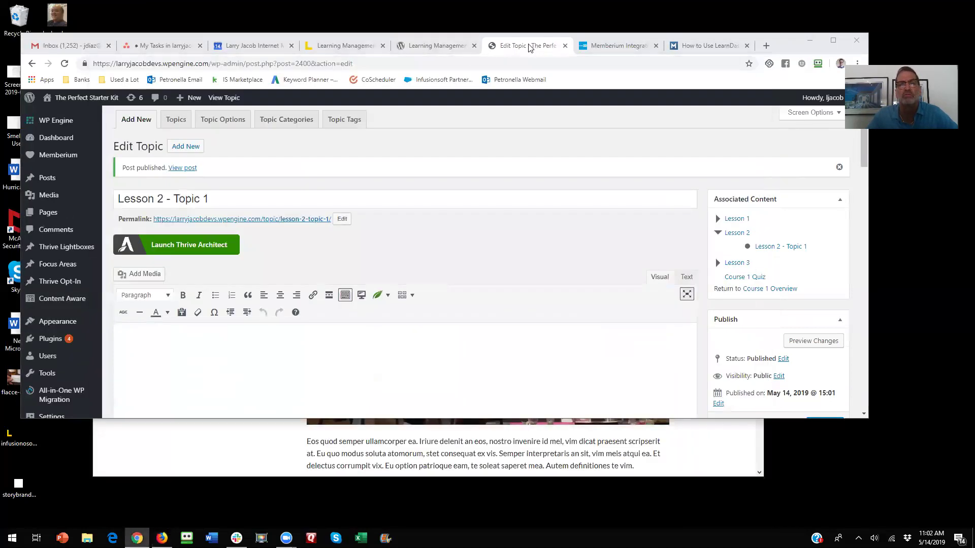
{"action": "scroll", "coordinate": [64, 324], "scroll_direction": "down", "scroll_amount": 3}
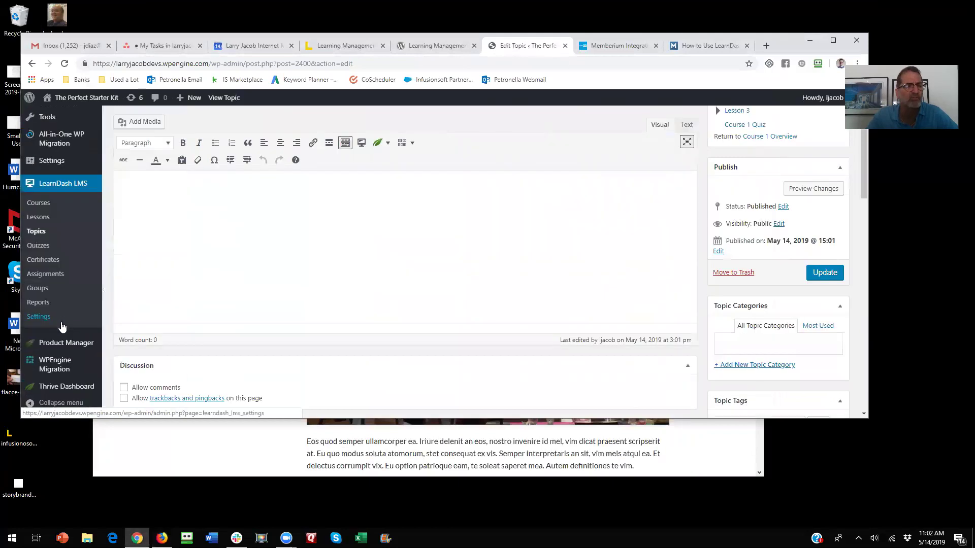
{"action": "left_click", "coordinate": [45, 204]}
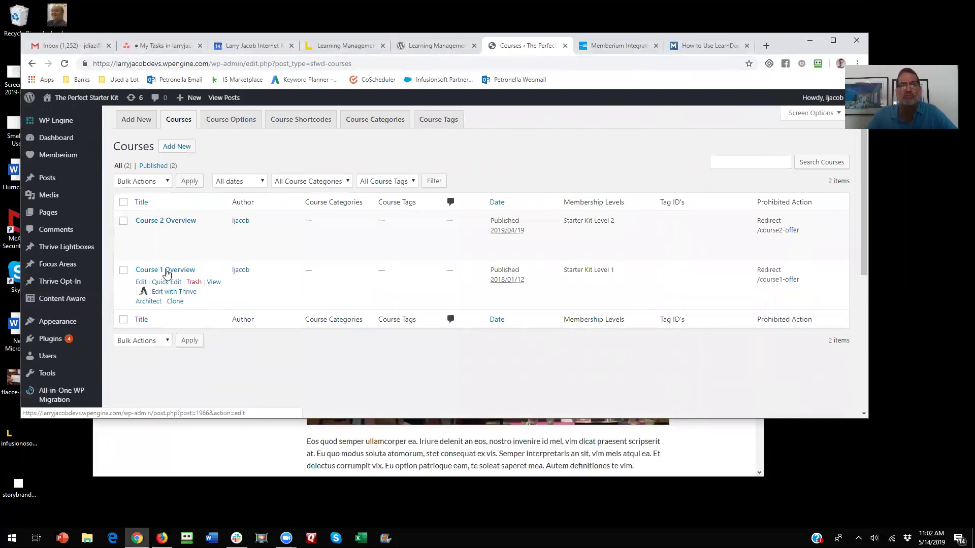
{"action": "left_click", "coordinate": [170, 271]}
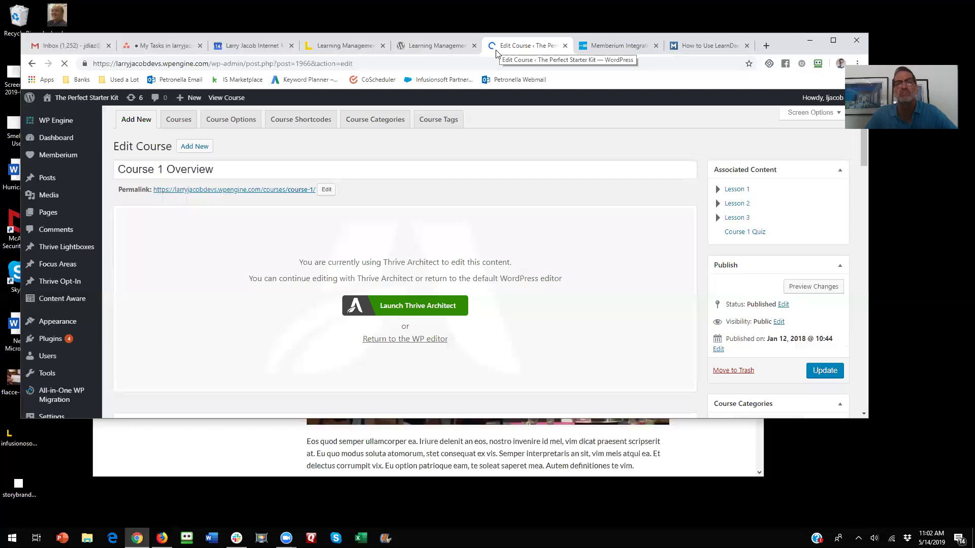
Examine the course settings for Course 1 Overview, including lesson sorting, lesson progression, auto-enroll tags and content protection.
{"action": "scroll", "coordinate": [239, 232], "scroll_direction": "down", "scroll_amount": 15}
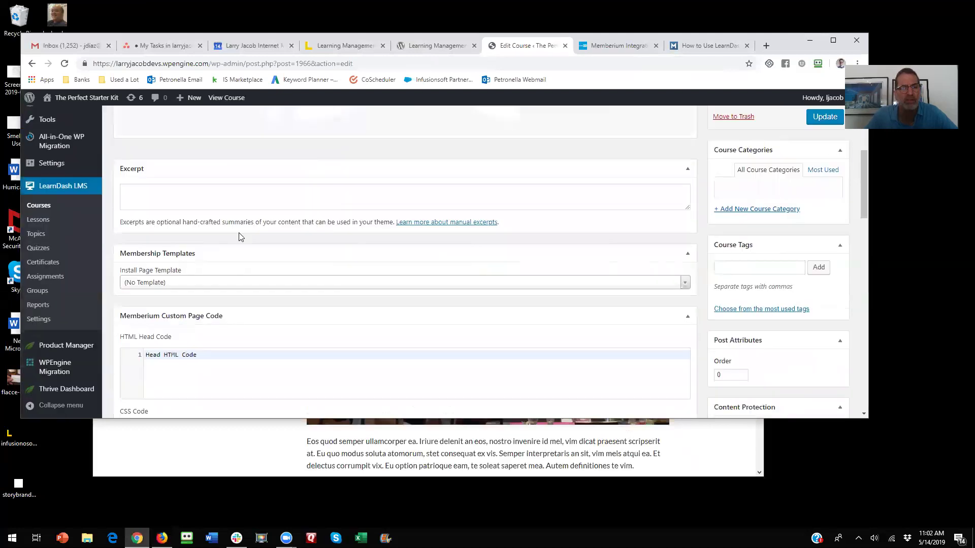
{"action": "scroll", "coordinate": [240, 238], "scroll_direction": "down", "scroll_amount": 9}
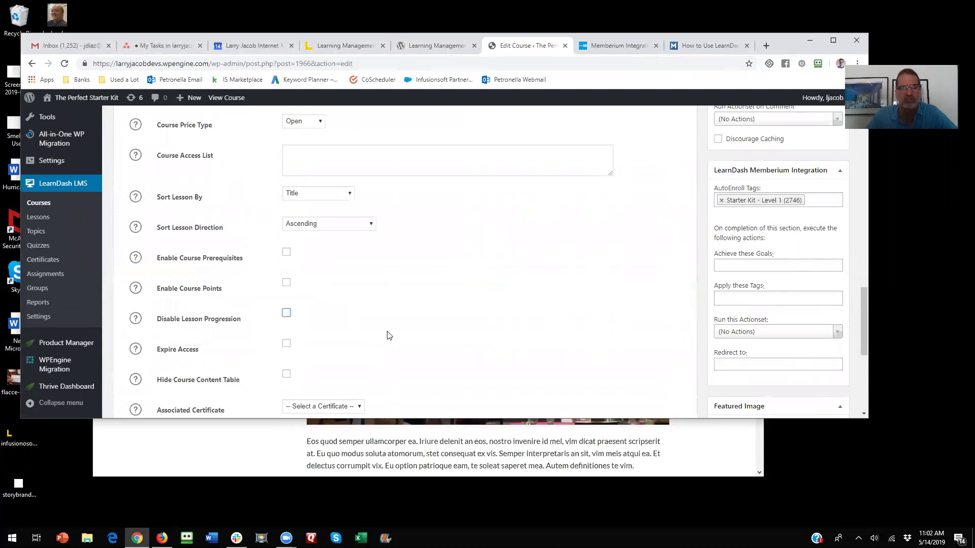
{"action": "scroll", "coordinate": [472, 343], "scroll_direction": "up", "scroll_amount": 8}
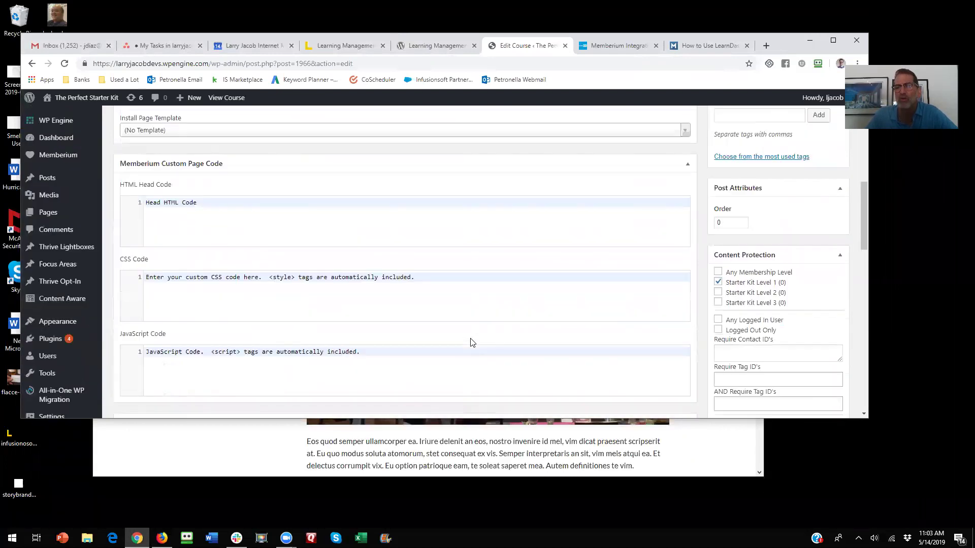
{"action": "scroll", "coordinate": [471, 343], "scroll_direction": "up", "scroll_amount": 5}
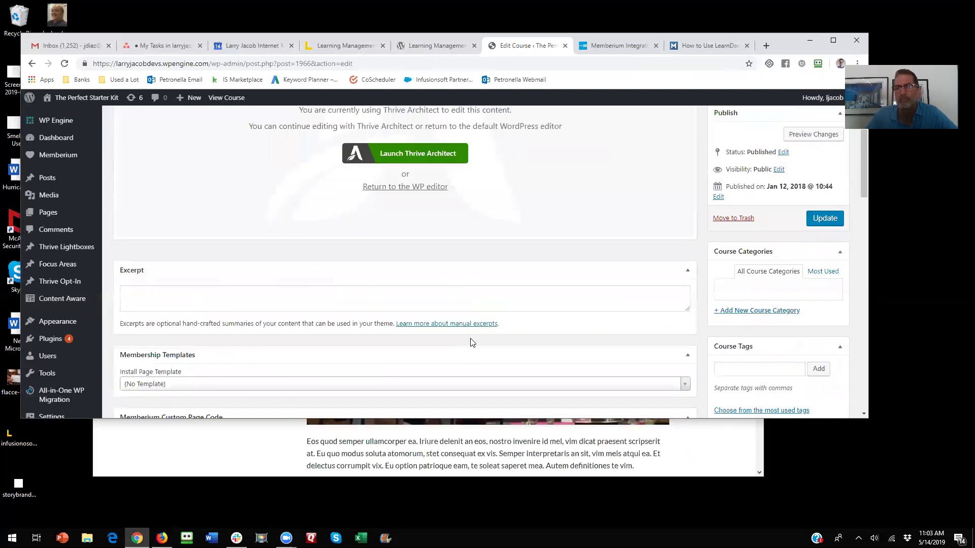
Update Course 1 Overview, switch to the member site in Firefox and log out the current member.
{"action": "scroll", "coordinate": [471, 343], "scroll_direction": "up", "scroll_amount": 2}
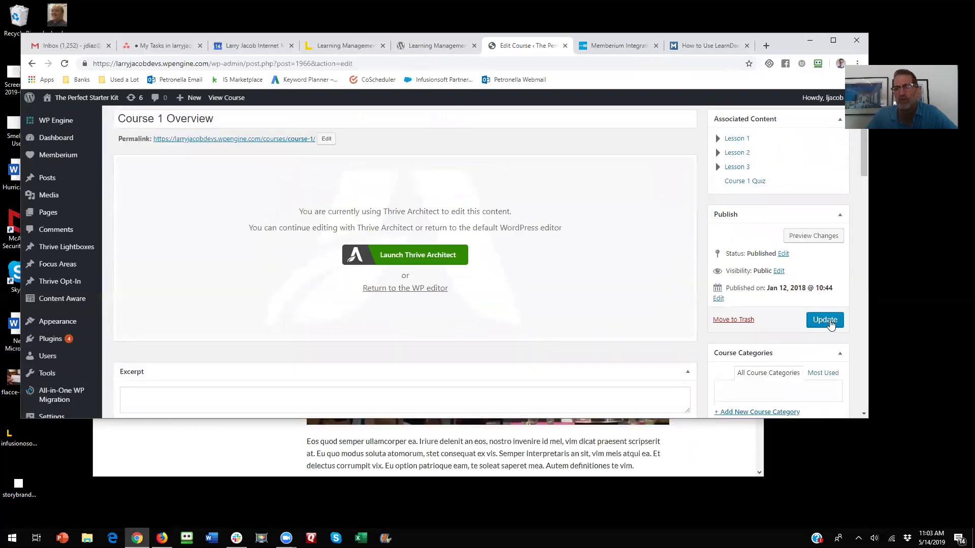
{"action": "left_click", "coordinate": [706, 448]}
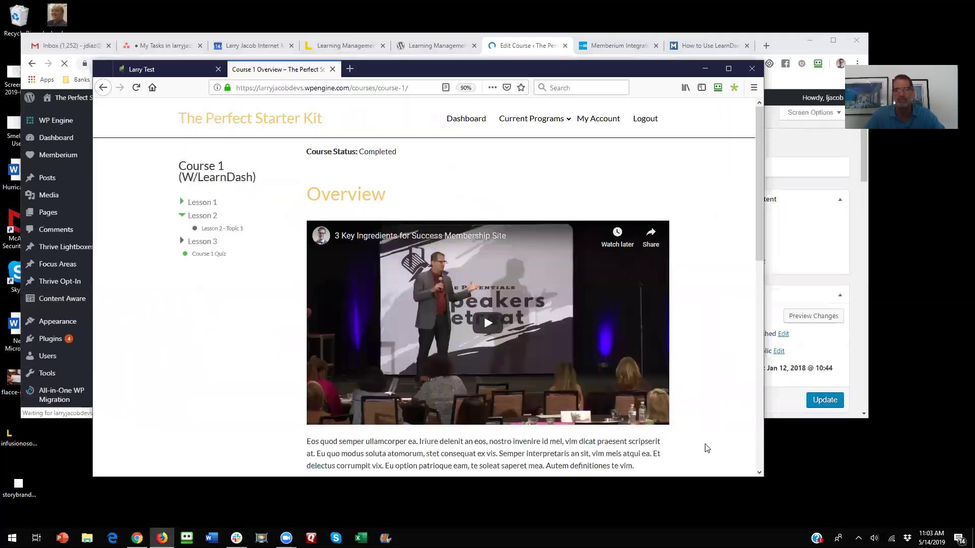
{"action": "left_click", "coordinate": [644, 120]}
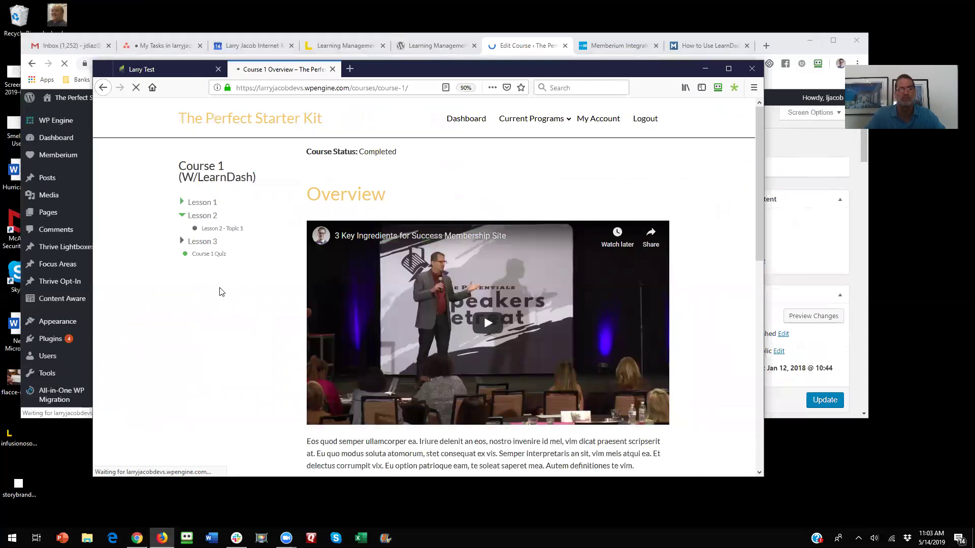
Log in to the member site as another test member, entering the username and account password.
{"action": "left_click", "coordinate": [392, 248]}
{"action": "type", "text": "moe2"}
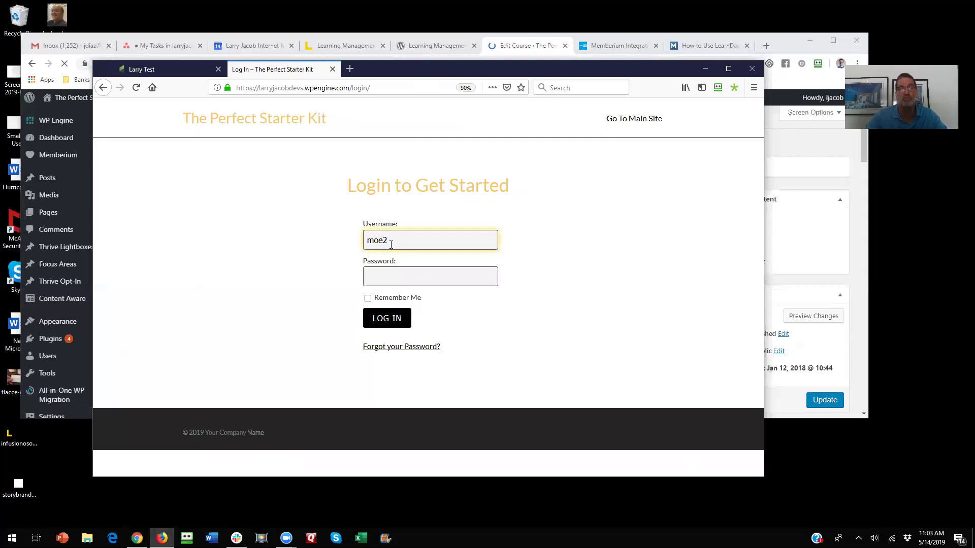
{"action": "key", "text": "BackSpace"}
{"action": "key", "text": "Down"}
{"action": "key", "text": "Tab"}
{"action": "type", "text": "••••••••"}
{"action": "left_click", "coordinate": [388, 315]}
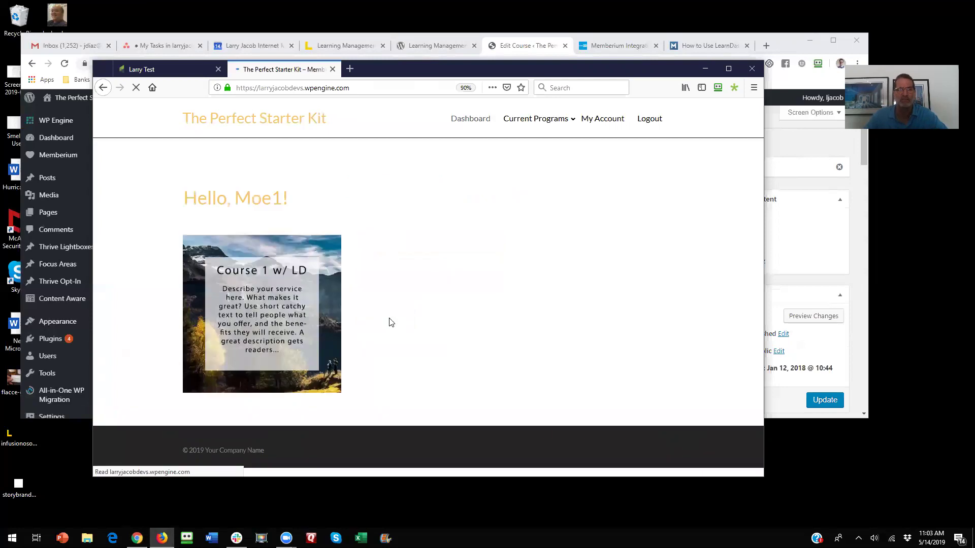
Open Course 1 w/ LD from the dashboard and try to access Lesson 2 before completing Lesson 1.
{"action": "left_click", "coordinate": [261, 310]}
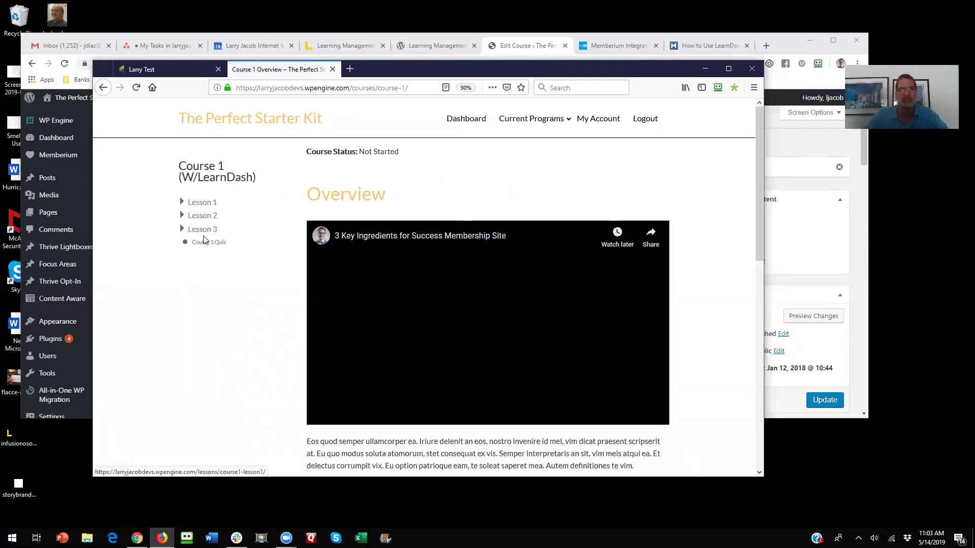
{"action": "left_click", "coordinate": [212, 220]}
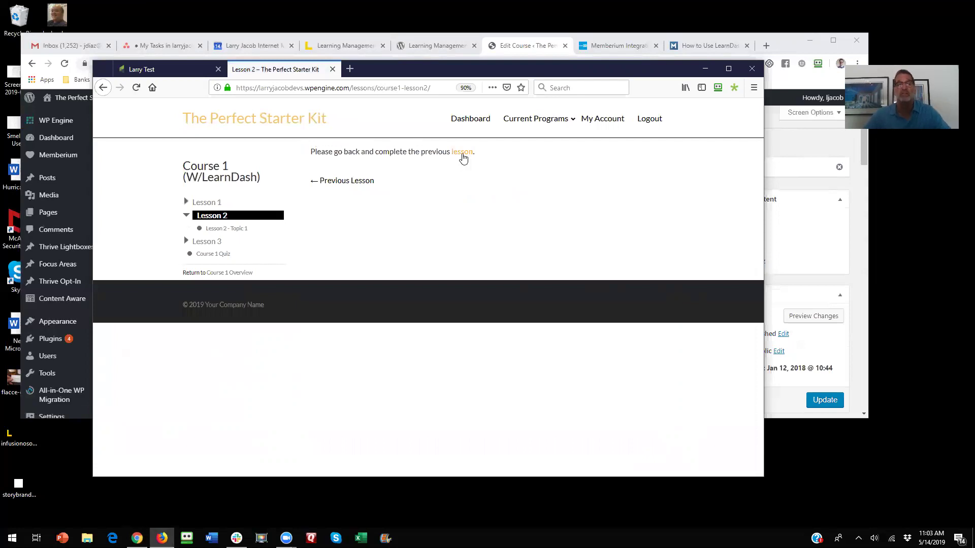
Open Lesson 1 from the course navigation and mark it complete.
{"action": "left_click", "coordinate": [213, 204]}
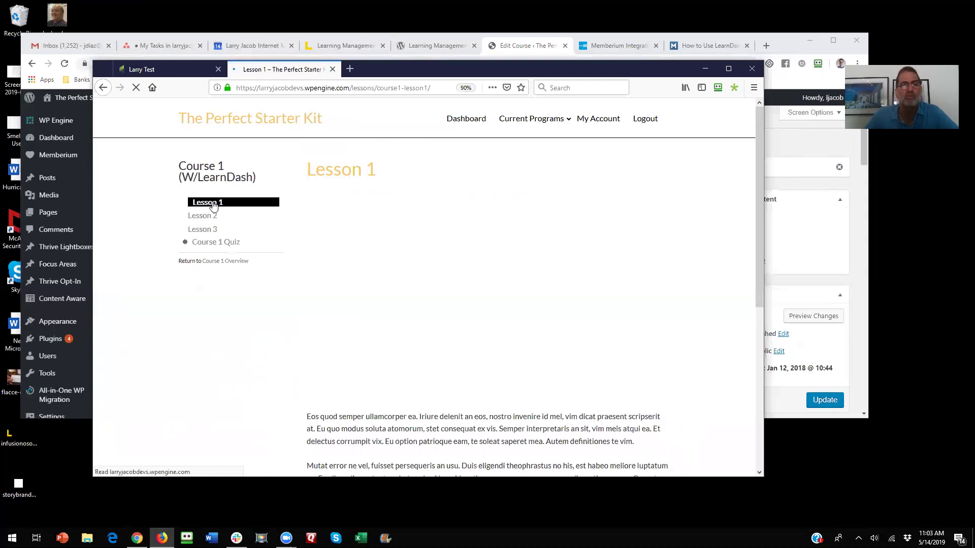
{"action": "scroll", "coordinate": [368, 269], "scroll_direction": "down", "scroll_amount": 5}
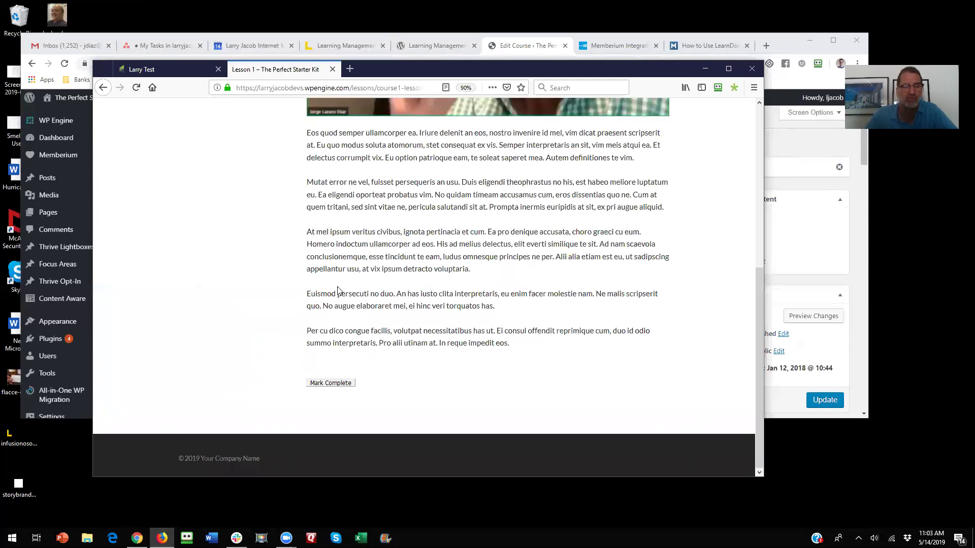
{"action": "left_click", "coordinate": [335, 384]}
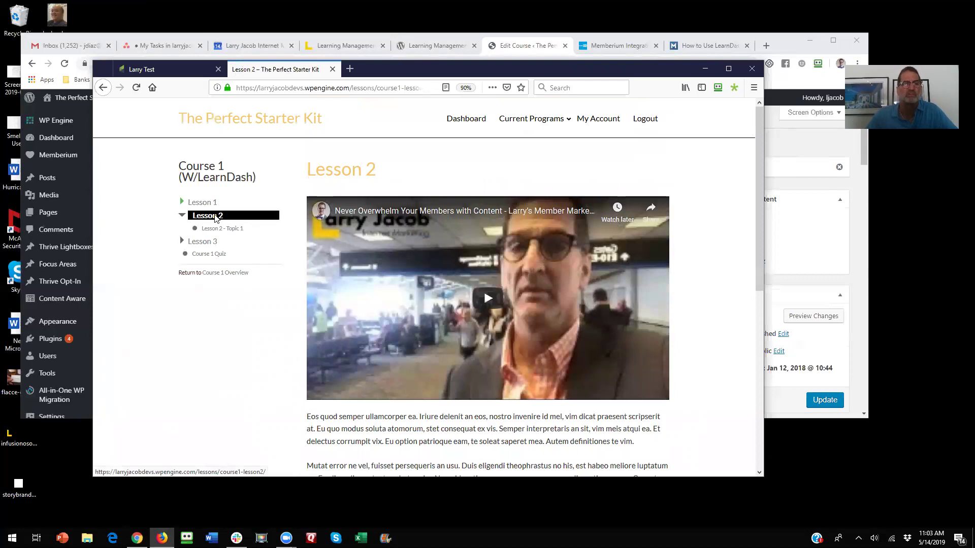
Return to Course 1 Overview, check the lesson statuses under Course Content, and try opening Lesson 3 before completing Lesson 2.
{"action": "left_click", "coordinate": [227, 275]}
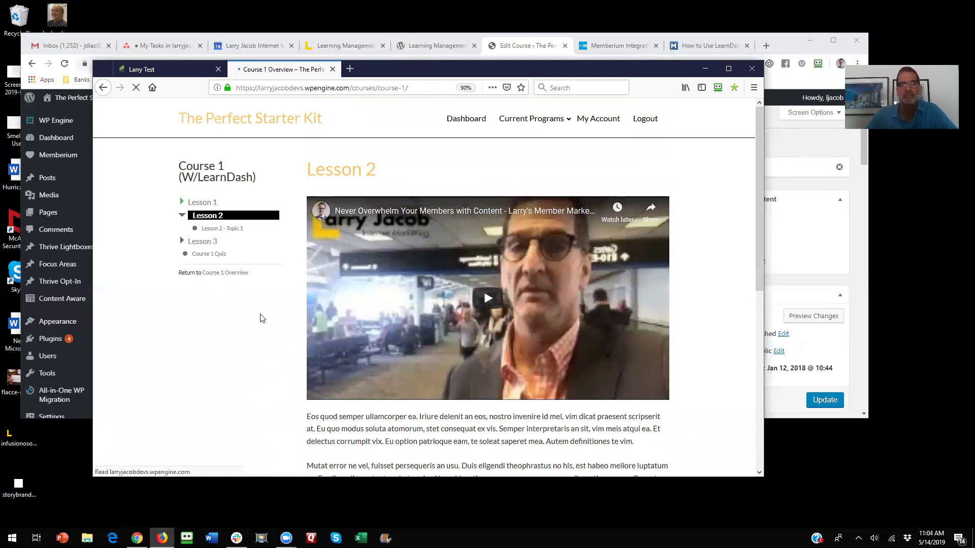
{"action": "scroll", "coordinate": [285, 316], "scroll_direction": "down", "scroll_amount": 10}
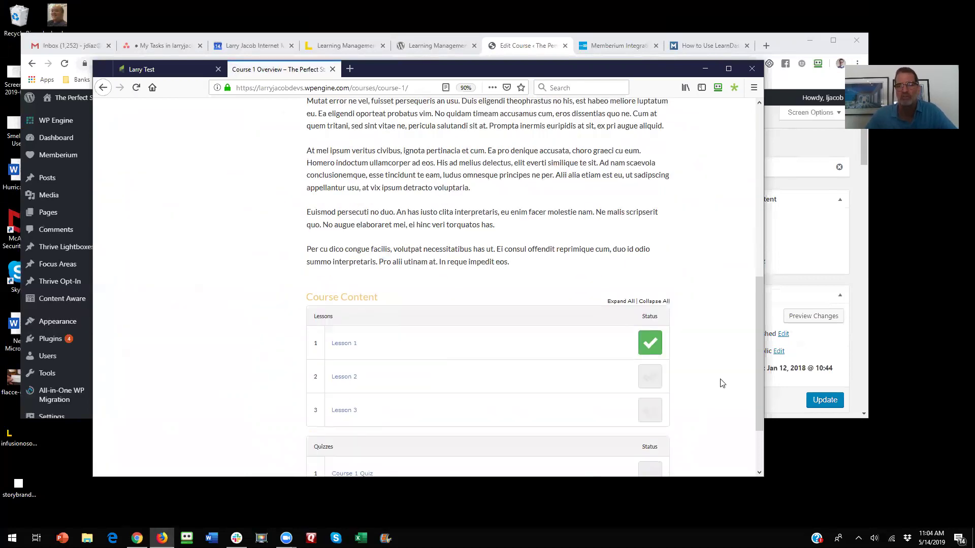
{"action": "left_click", "coordinate": [344, 411]}
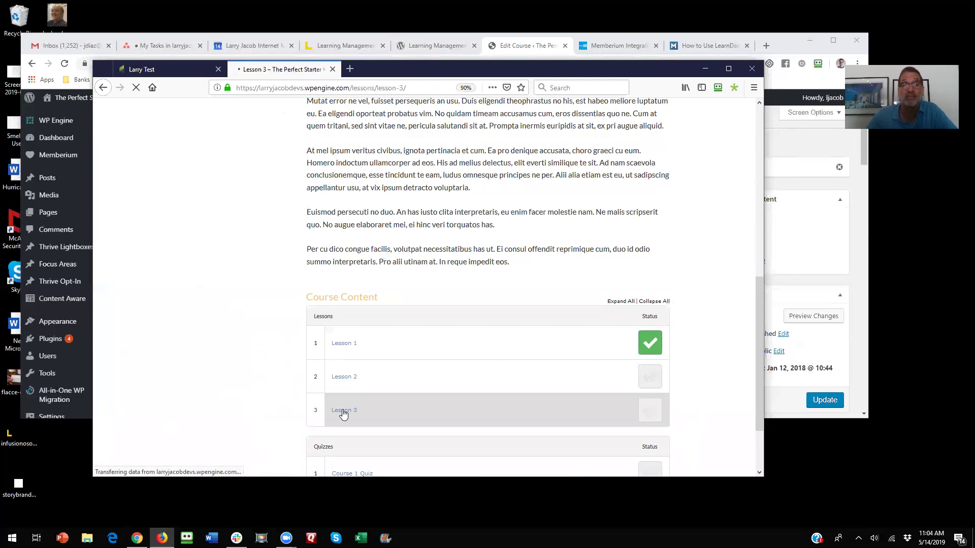